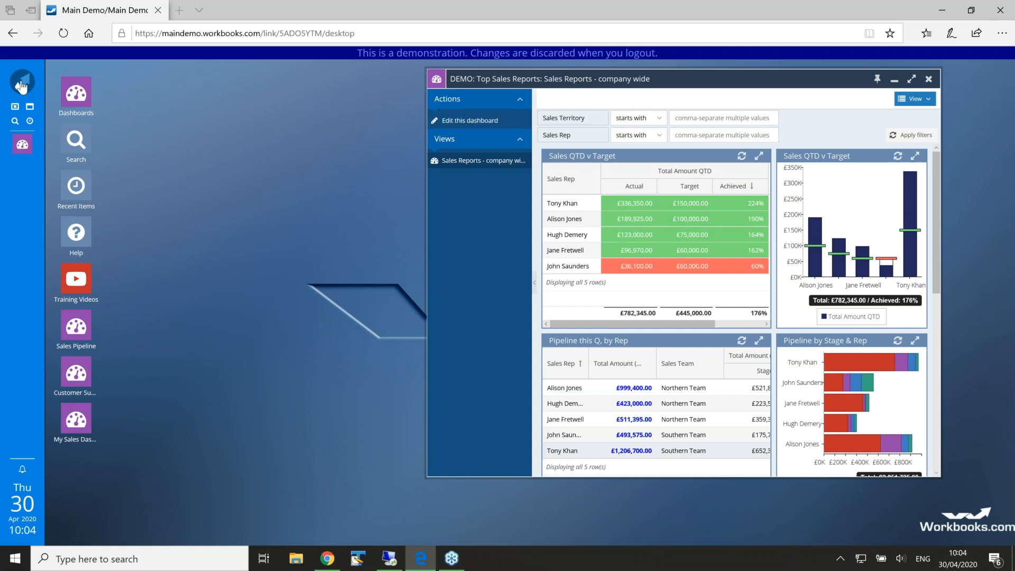
- Open the Sales Leads list
{"action": "left_click", "coordinate": [22, 86]}
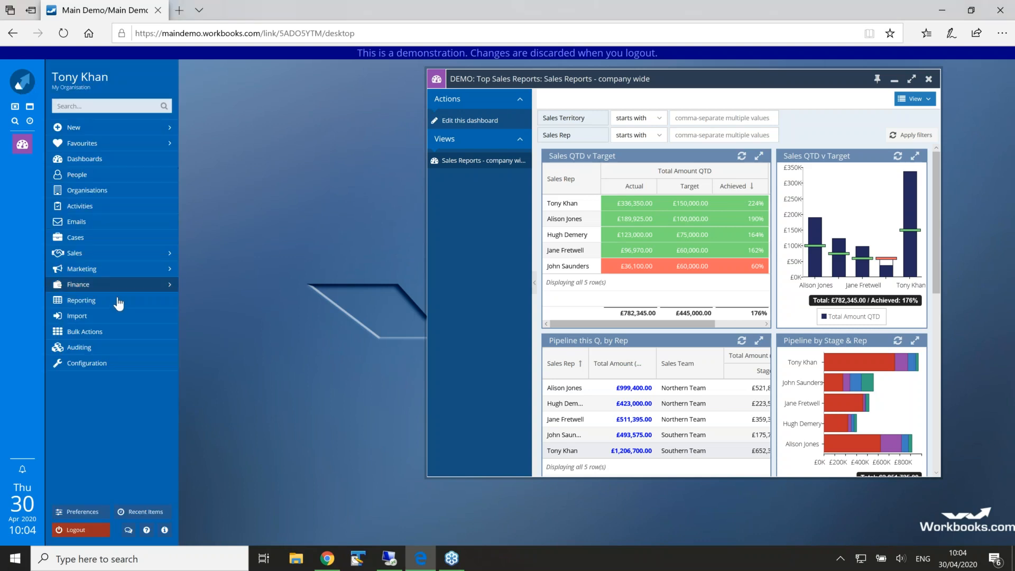
{"action": "mouse_move", "coordinate": [129, 148]}
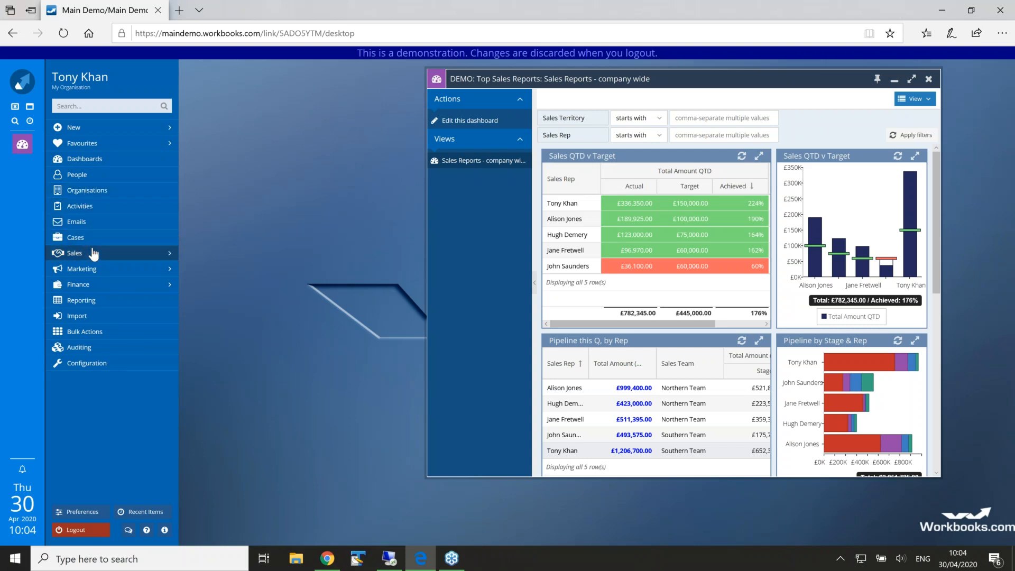
{"action": "mouse_move", "coordinate": [94, 254]}
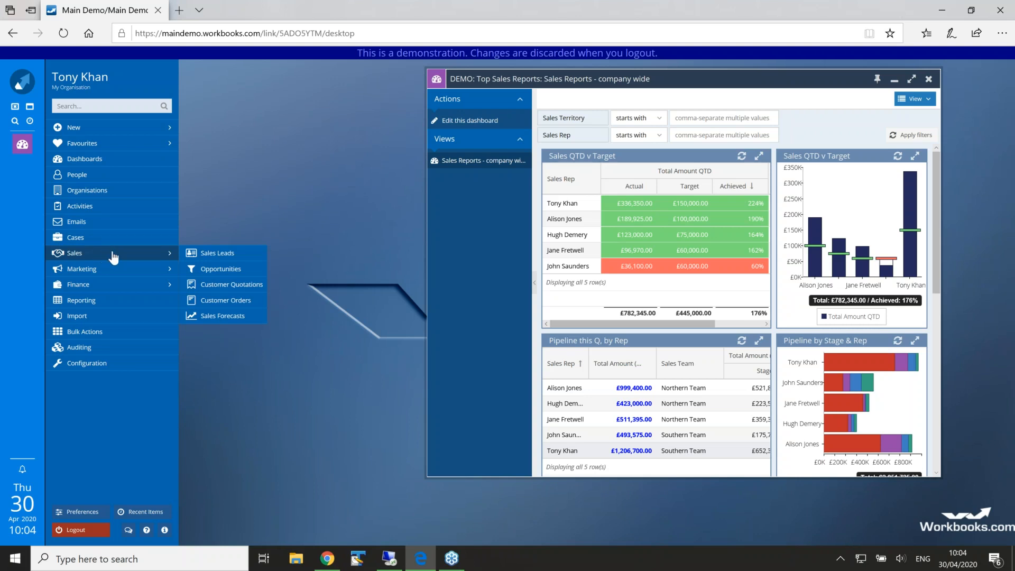
{"action": "left_click", "coordinate": [215, 255]}
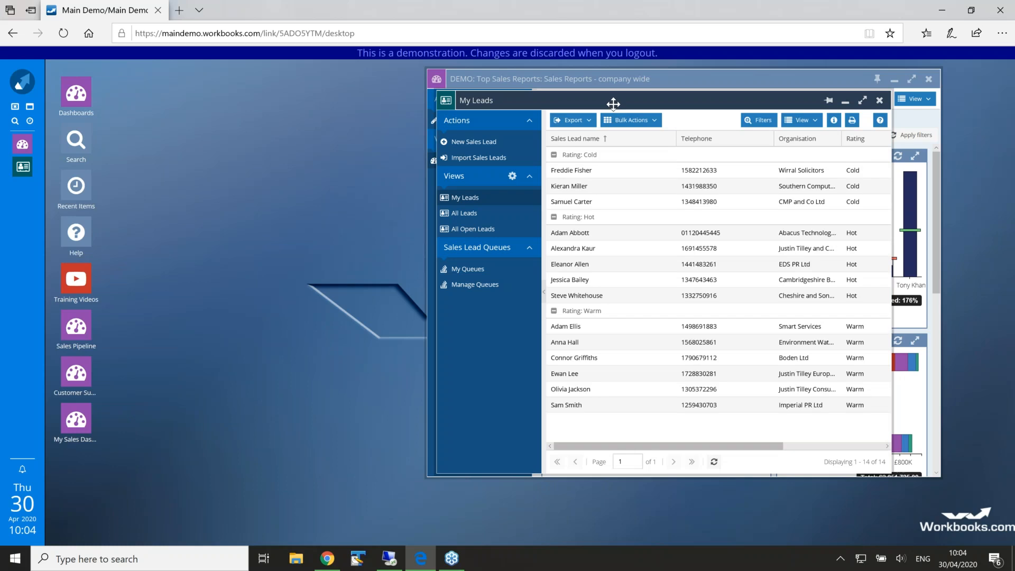
- Move the My Leads window beside the desktop shortcuts and enlarge it to fit all its columns, including Marketing Campaign and Status
{"action": "left_click_drag", "start_coordinate": [535, 97], "coordinate": [321, 72]}
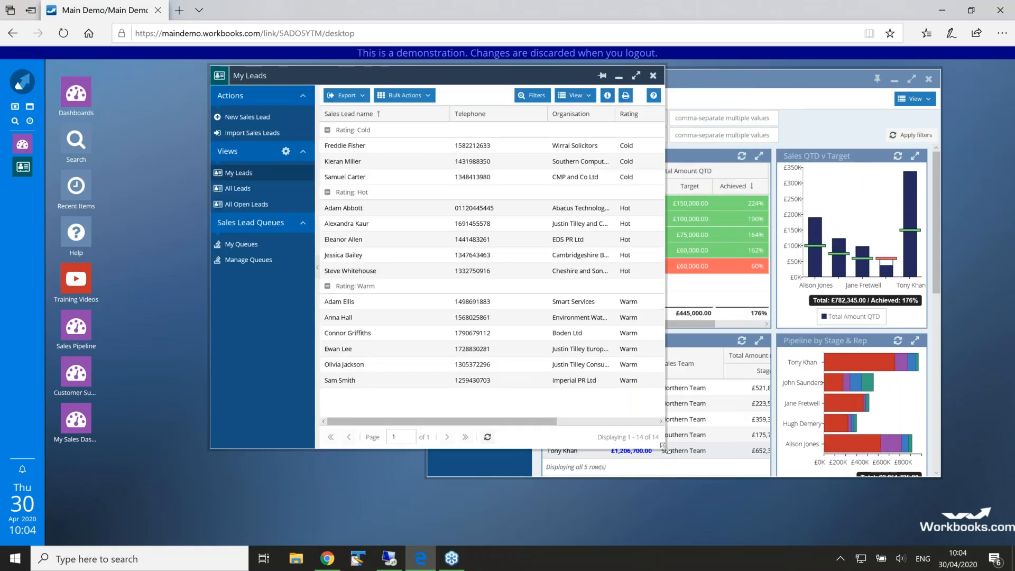
{"action": "left_click_drag", "start_coordinate": [665, 449], "coordinate": [845, 483]}
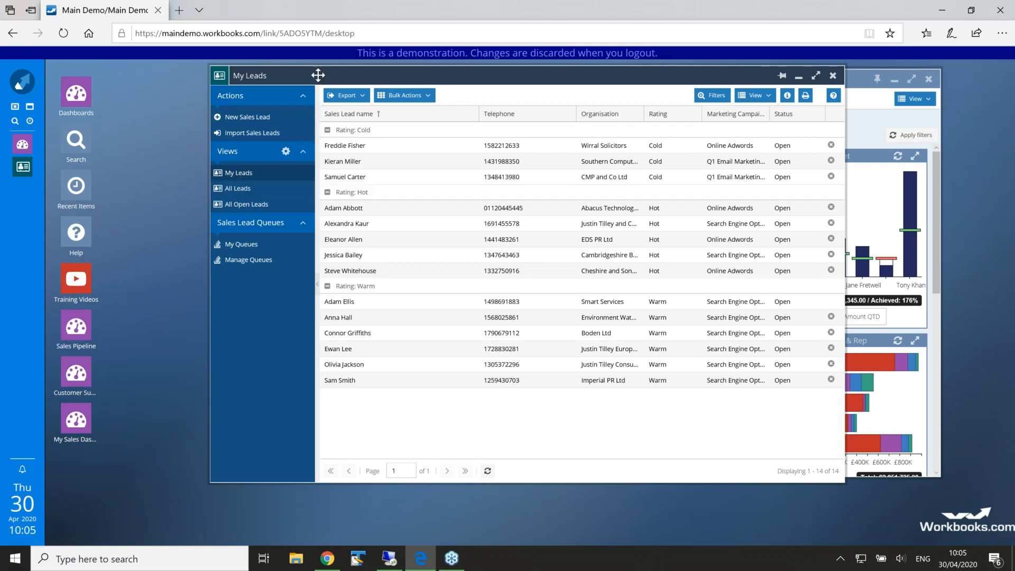
{"action": "left_click_drag", "start_coordinate": [308, 75], "coordinate": [258, 75]}
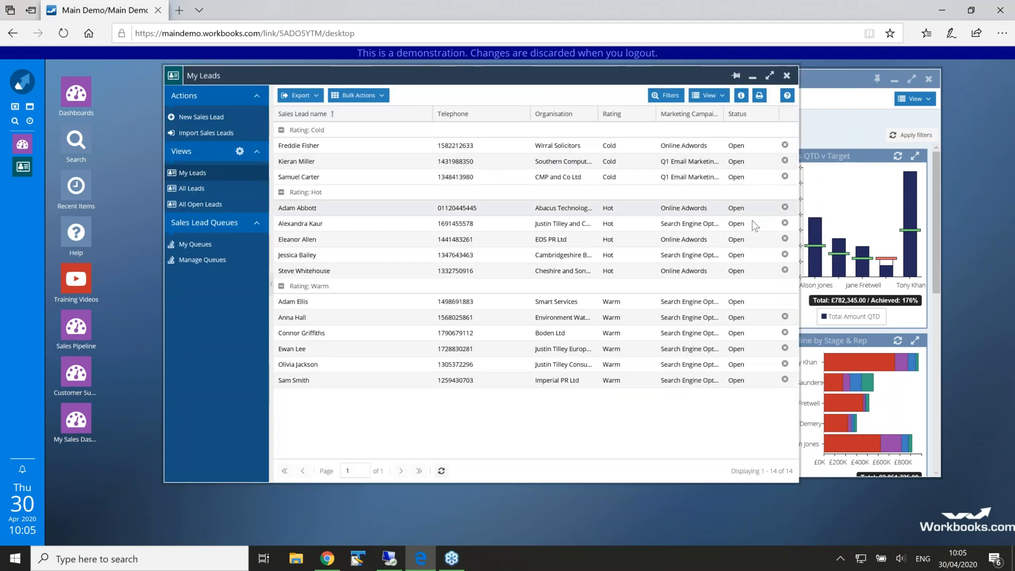
{"action": "left_click_drag", "start_coordinate": [800, 229], "coordinate": [941, 231]}
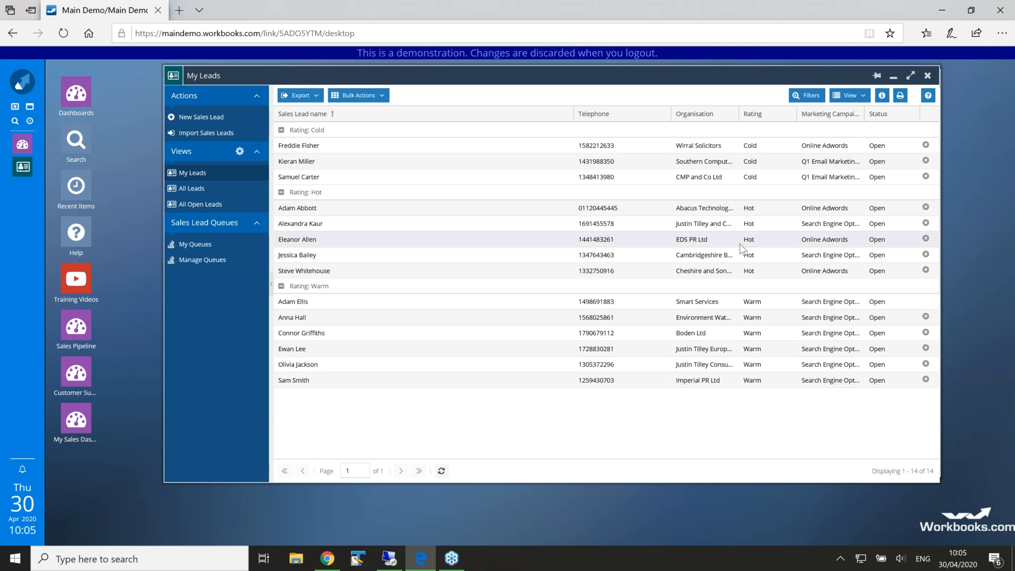
- Open the sales lead for Southern Computer Services and go to its Assigned to field
{"action": "left_click", "coordinate": [296, 164]}
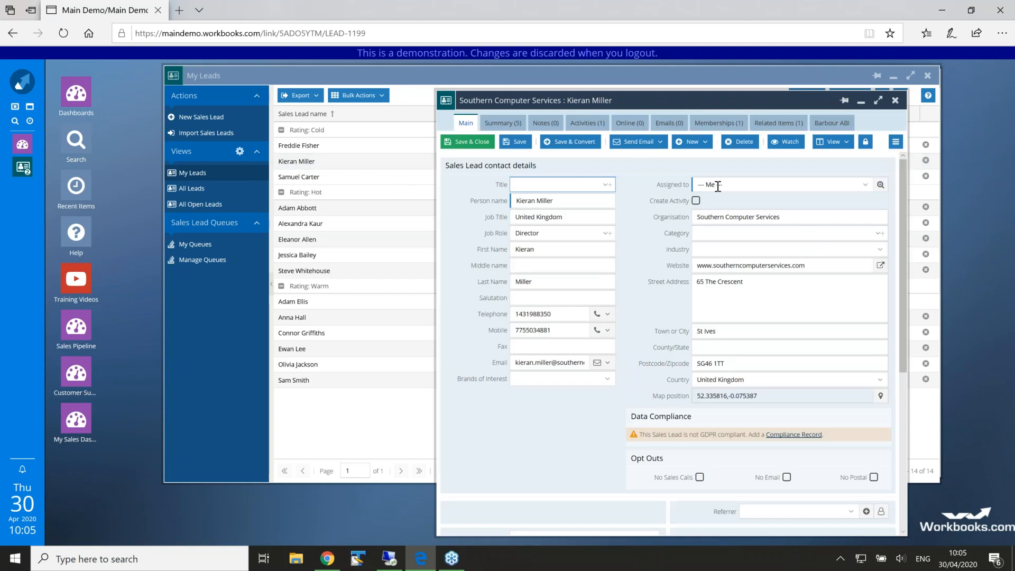
{"action": "left_click", "coordinate": [699, 185]}
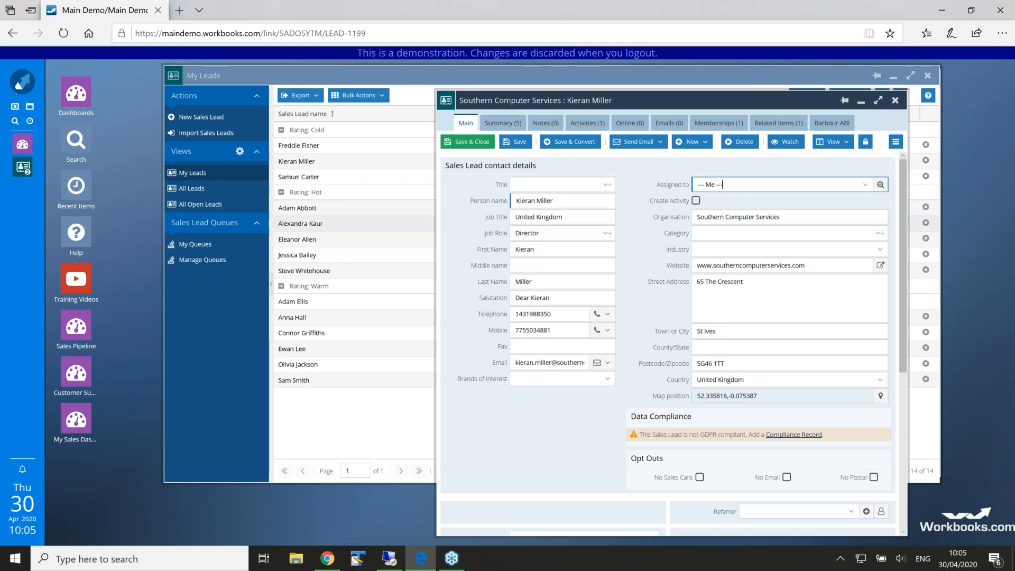
- Switch the leads list to the All Leads view and move its window away from the open lead record
{"action": "left_click", "coordinate": [194, 190]}
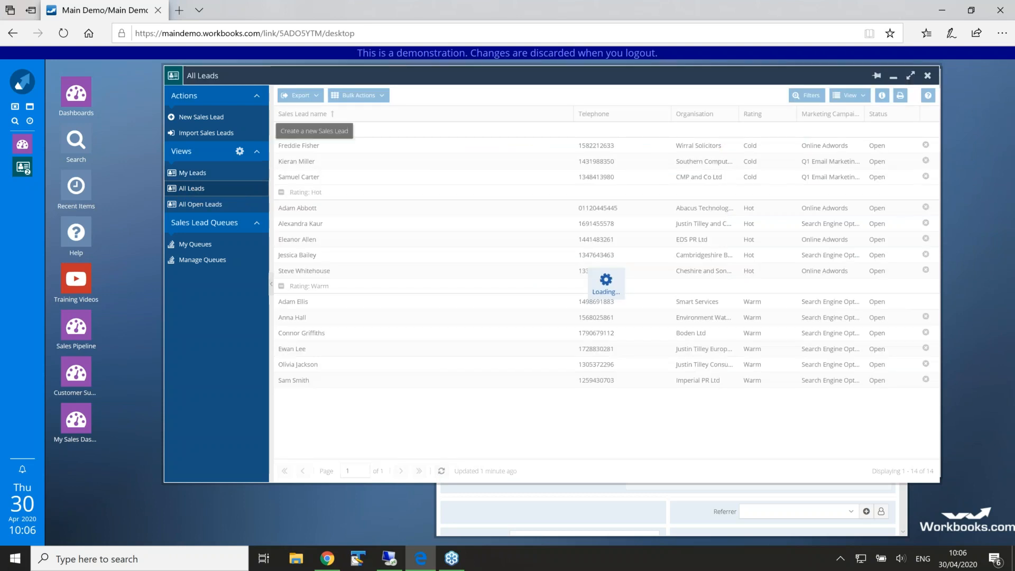
{"action": "left_click_drag", "start_coordinate": [317, 81], "coordinate": [228, 79]}
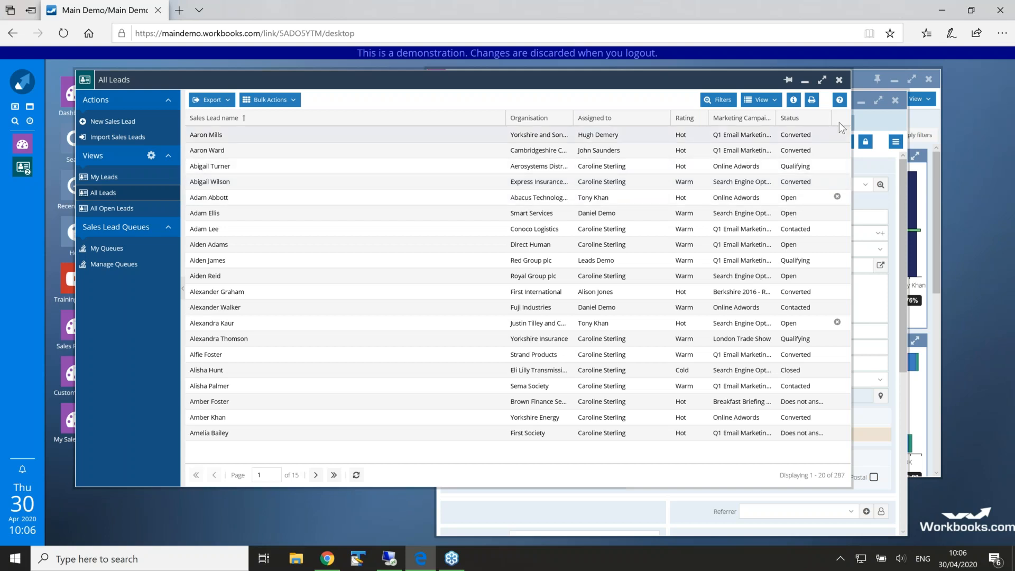
- Bring the Southern Computer Services lead forward, review its Assigned to options including the queues, and return to the All Leads list
{"action": "left_click", "coordinate": [878, 119]}
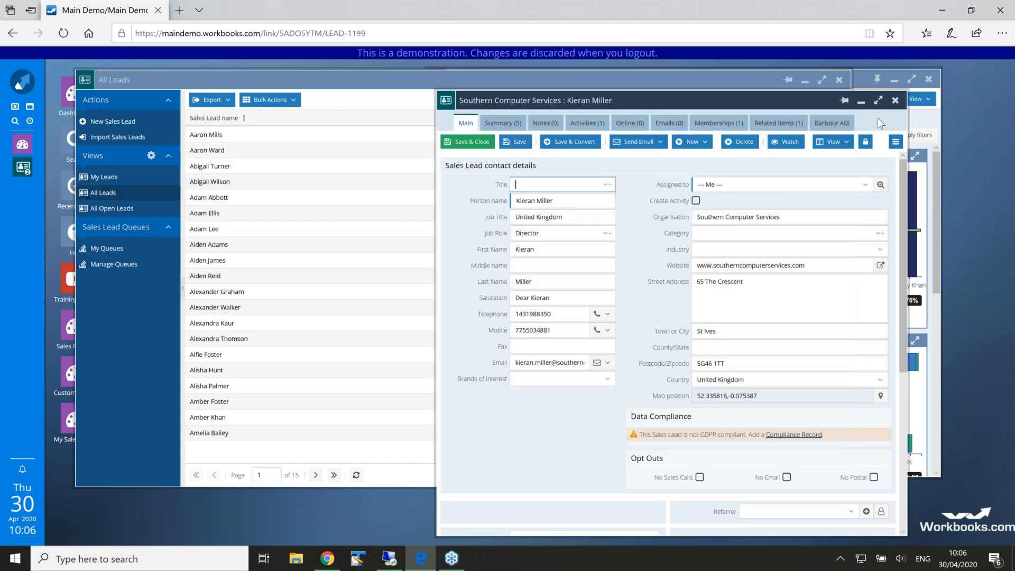
{"action": "left_click_drag", "start_coordinate": [835, 95], "coordinate": [897, 81]}
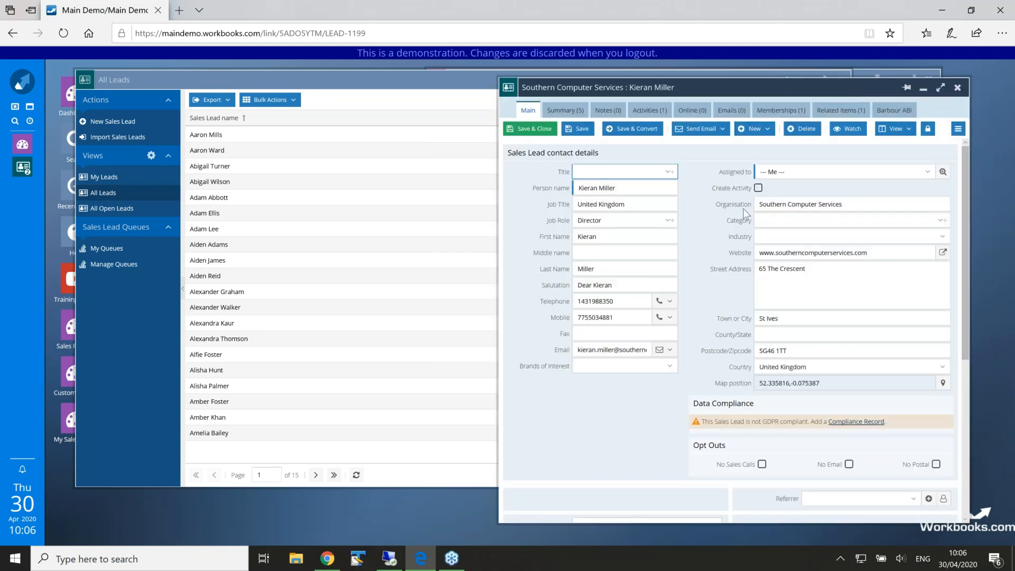
{"action": "left_click", "coordinate": [928, 177]}
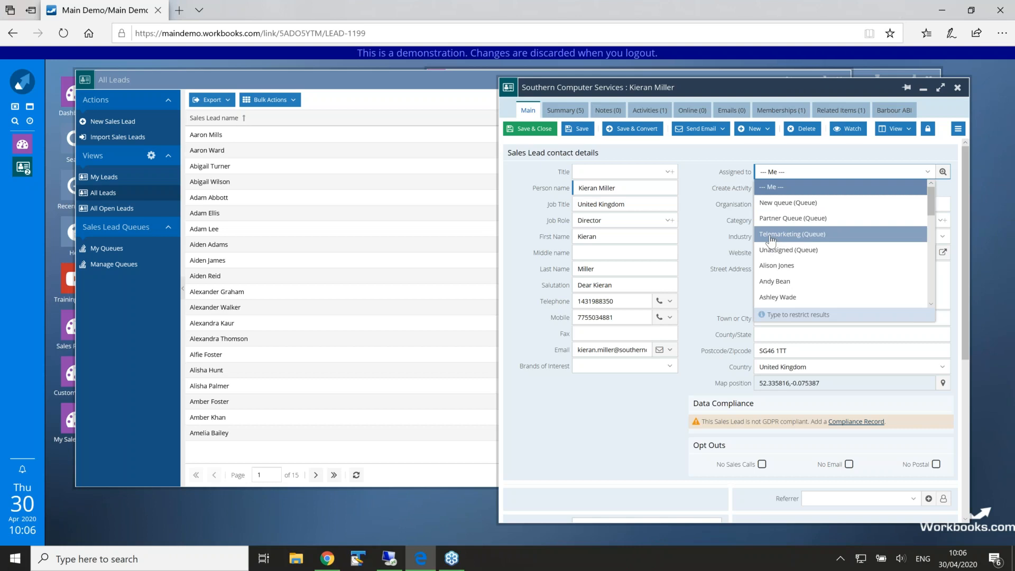
{"action": "left_click", "coordinate": [434, 82]}
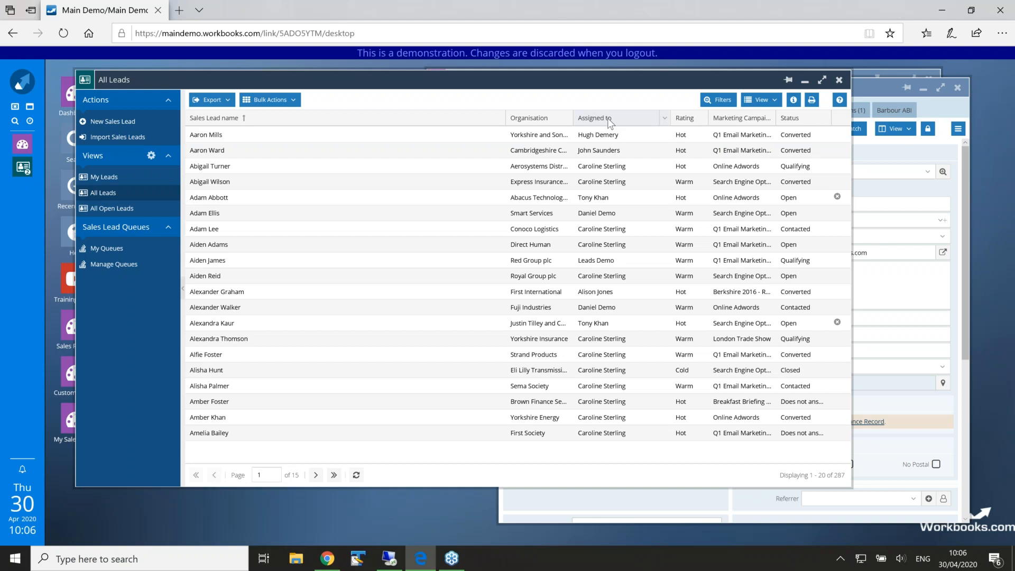
{"action": "left_click", "coordinate": [722, 104]}
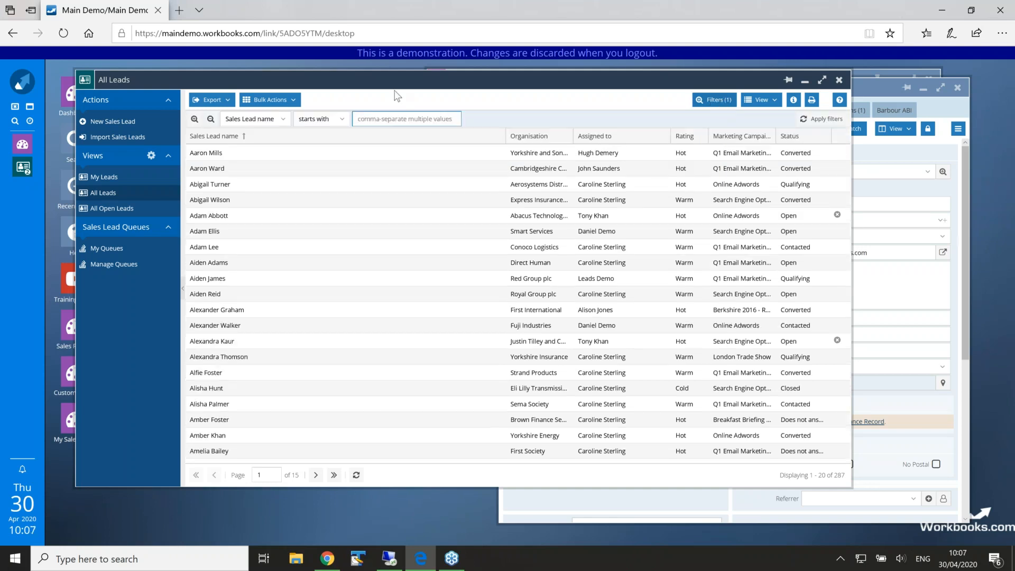
{"action": "left_click", "coordinate": [284, 123]}
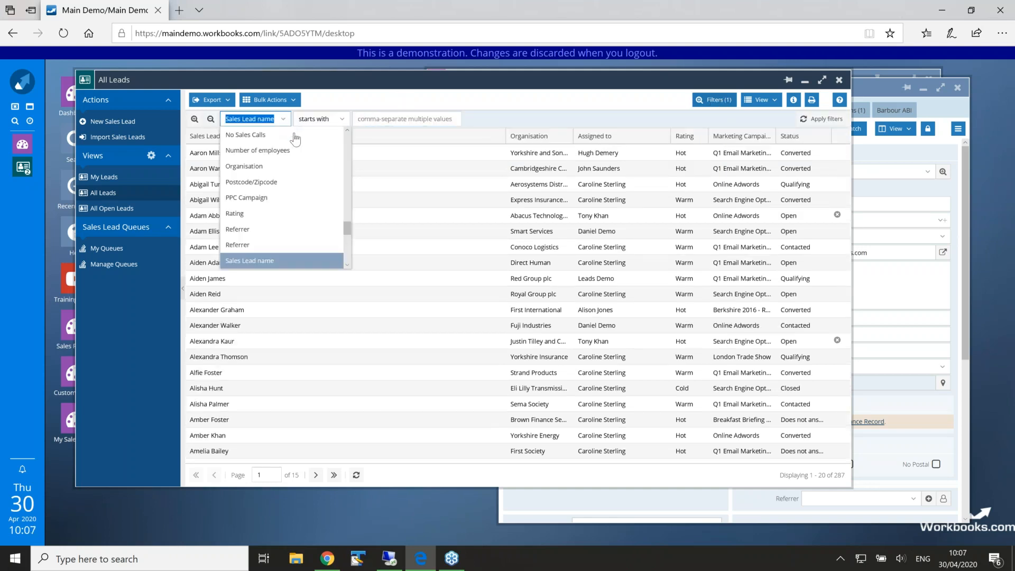
{"action": "left_click_drag", "start_coordinate": [347, 225], "coordinate": [351, 135]}
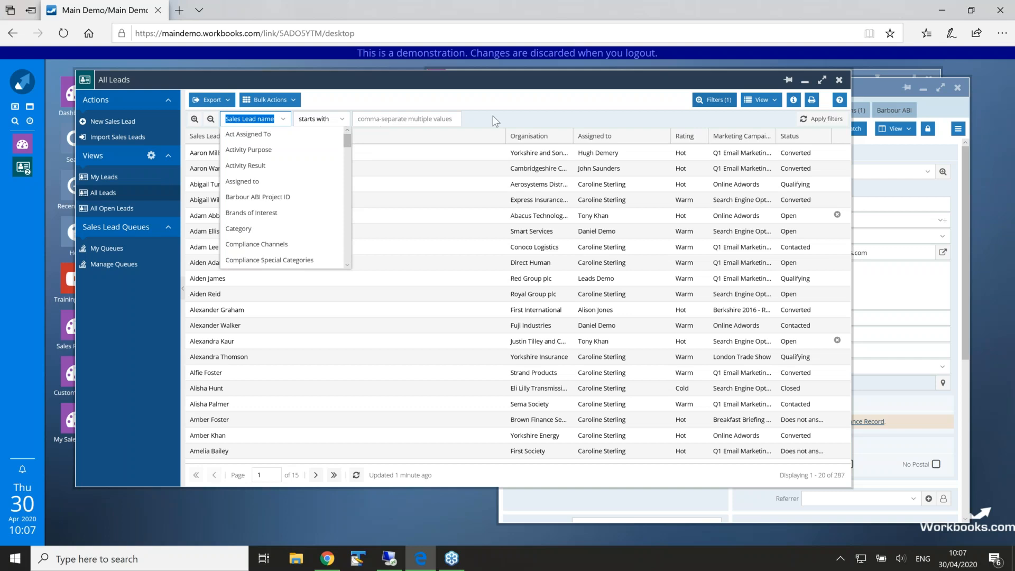
{"action": "left_click", "coordinate": [507, 114]}
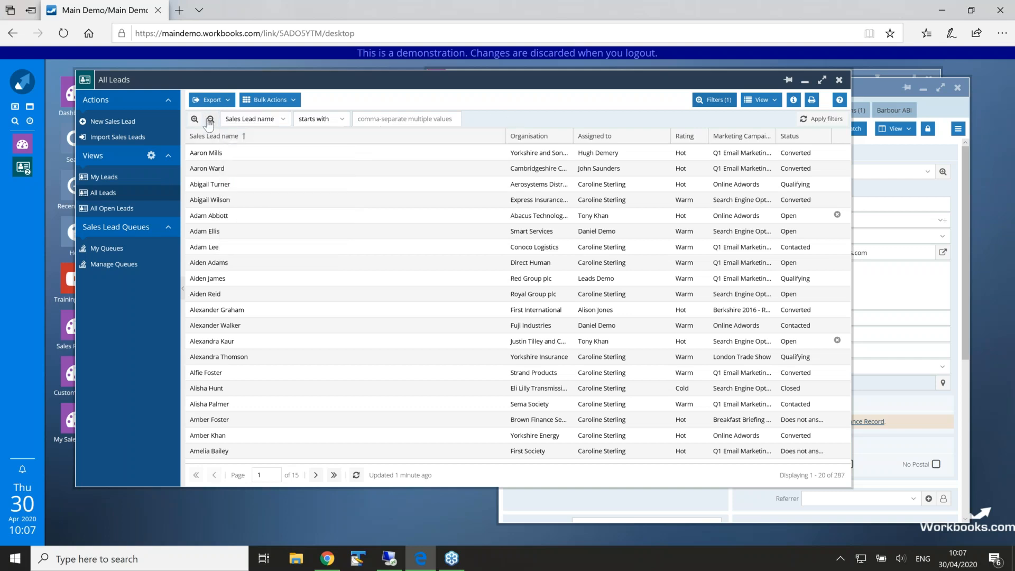
{"action": "left_click", "coordinate": [210, 120]}
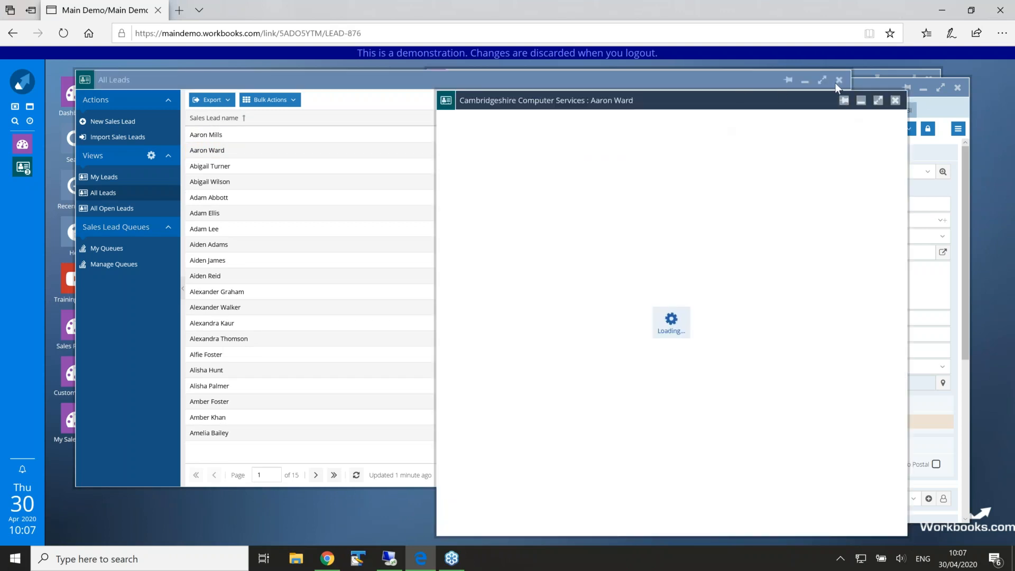
{"action": "left_click", "coordinate": [683, 80]}
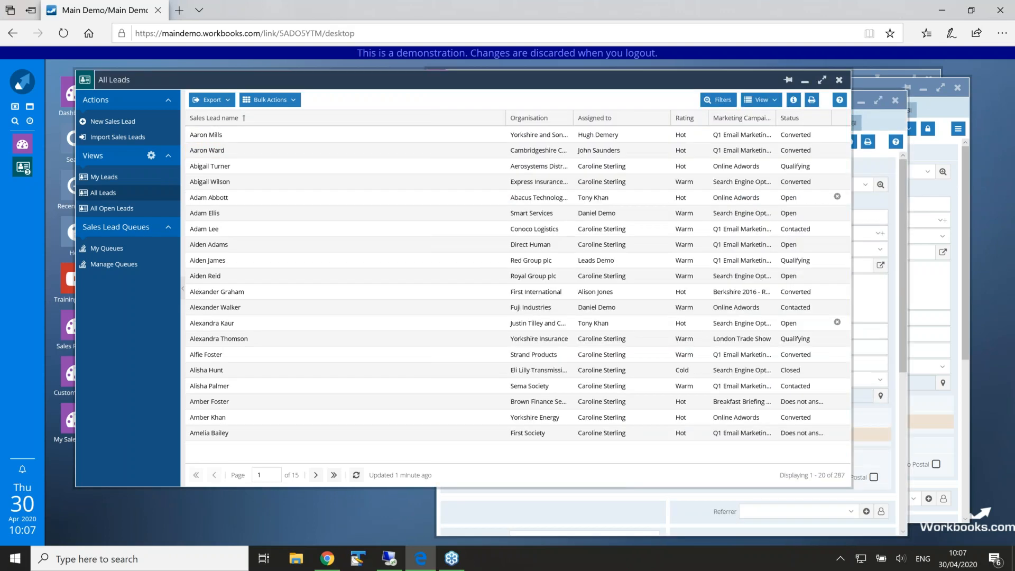
- Filter the All Leads list to records whose Assigned to value starts with "telesales"
{"action": "left_click", "coordinate": [665, 120]}
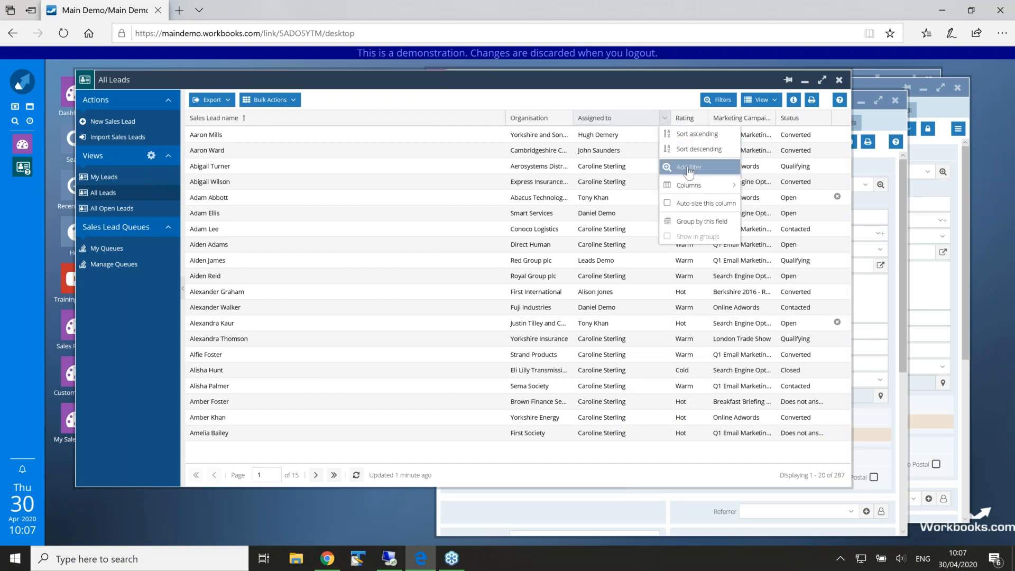
{"action": "left_click", "coordinate": [687, 169]}
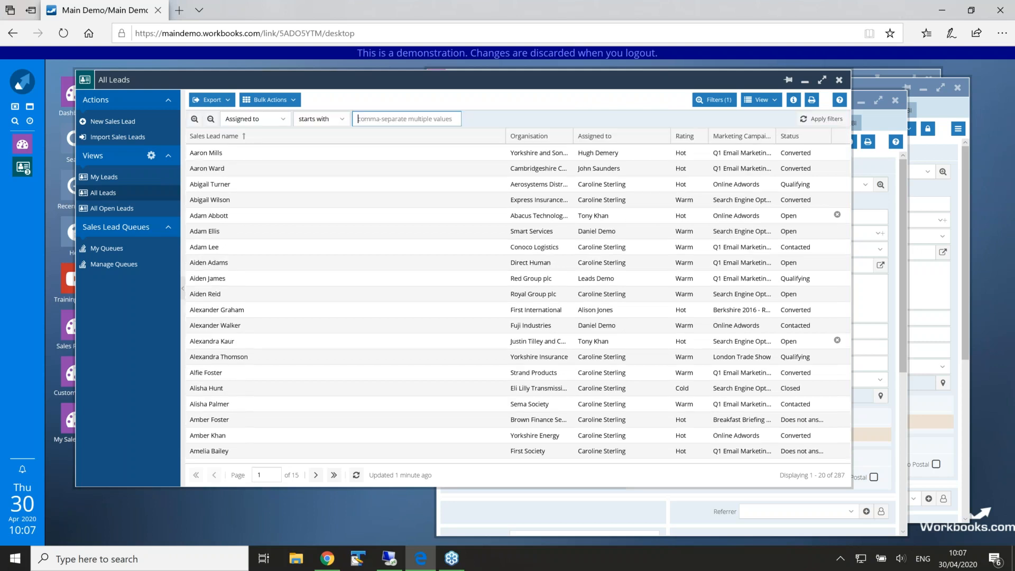
{"action": "left_click", "coordinate": [268, 119]}
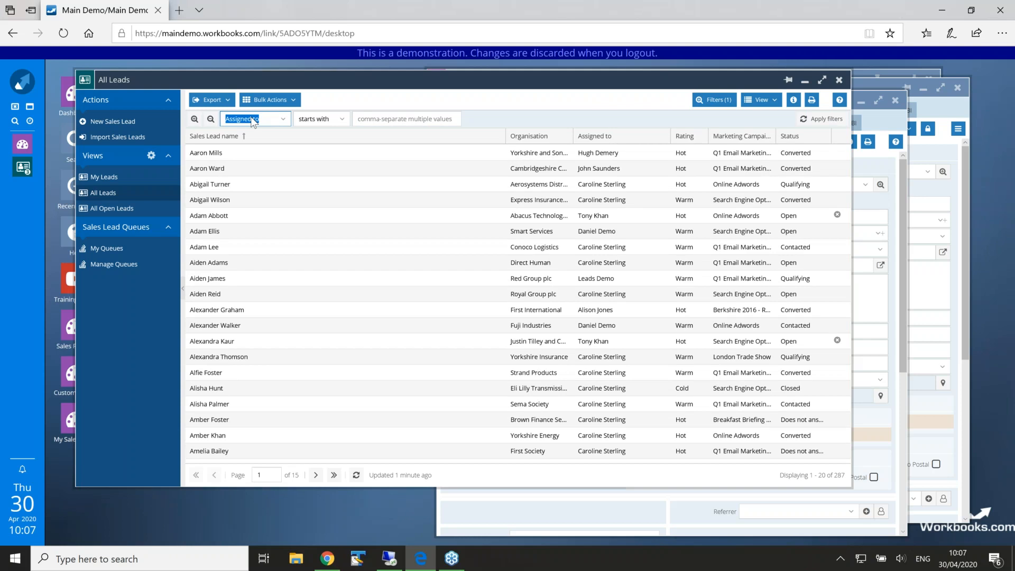
{"action": "left_click", "coordinate": [380, 120]}
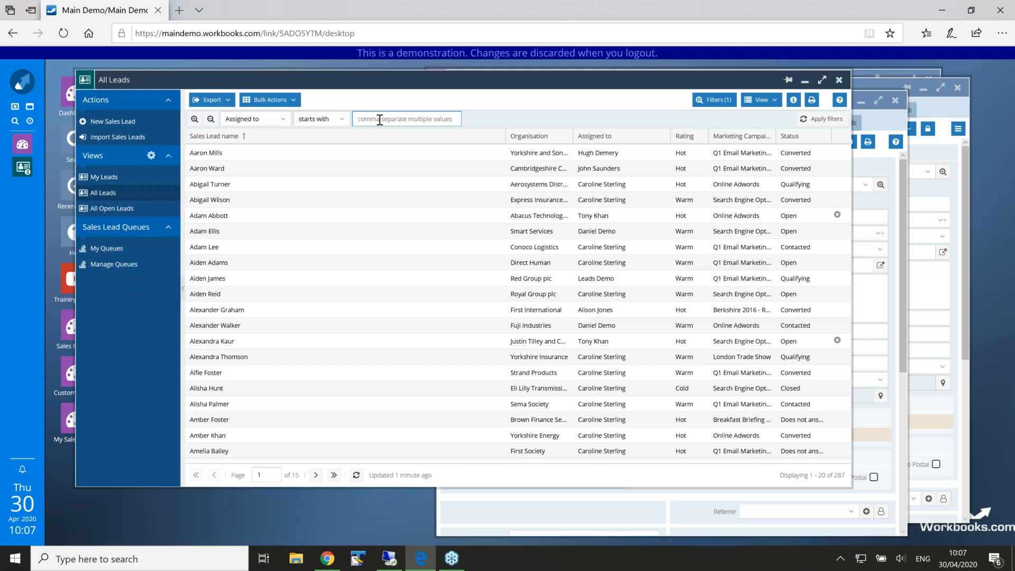
{"action": "type", "text": "telesales"}
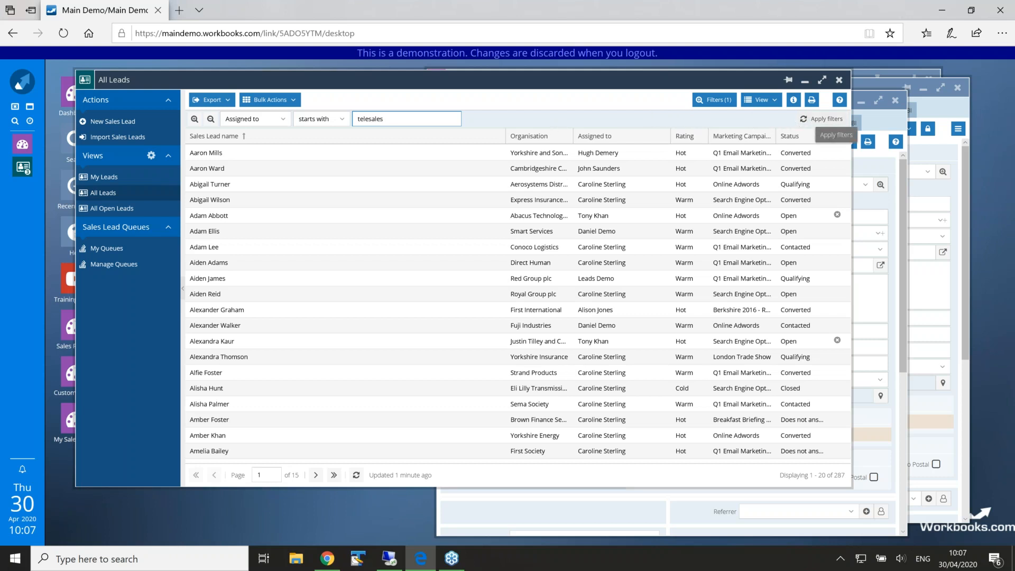
{"action": "left_click", "coordinate": [823, 119]}
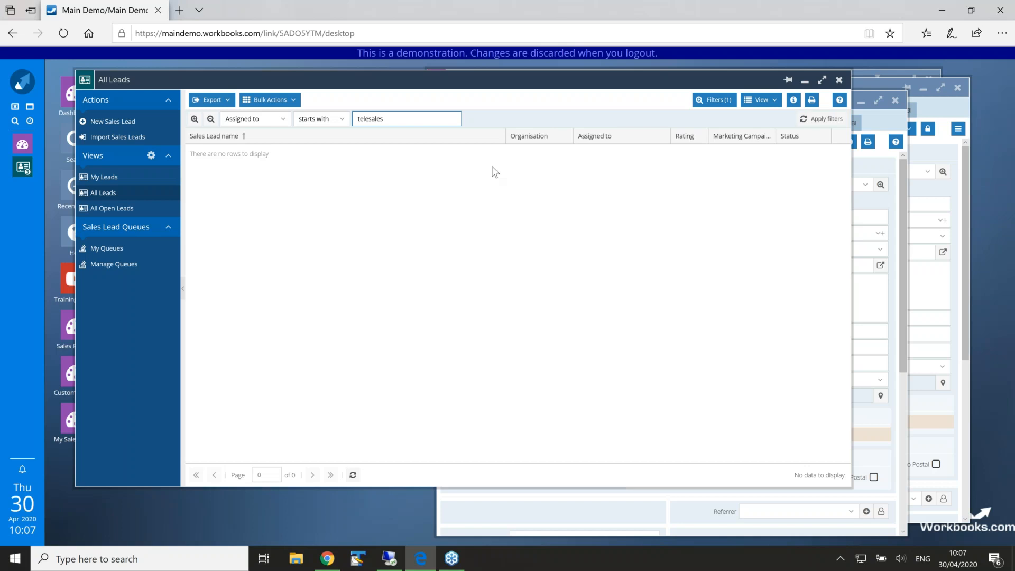
- Shorten the Assigned to filter value to "tele" and reapply the filter
{"action": "key", "text": "BackSpace"}
{"action": "key", "text": "BackSpace"}
{"action": "key", "text": "BackSpace"}
{"action": "key", "text": "BackSpace"}
{"action": "key", "text": "Return"}
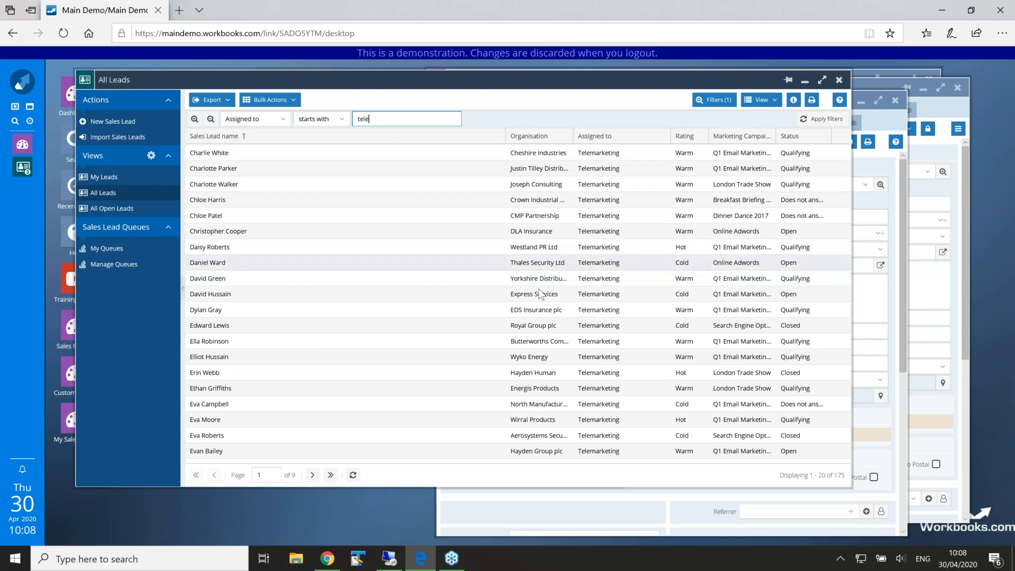
{"action": "left_click", "coordinate": [518, 198]}
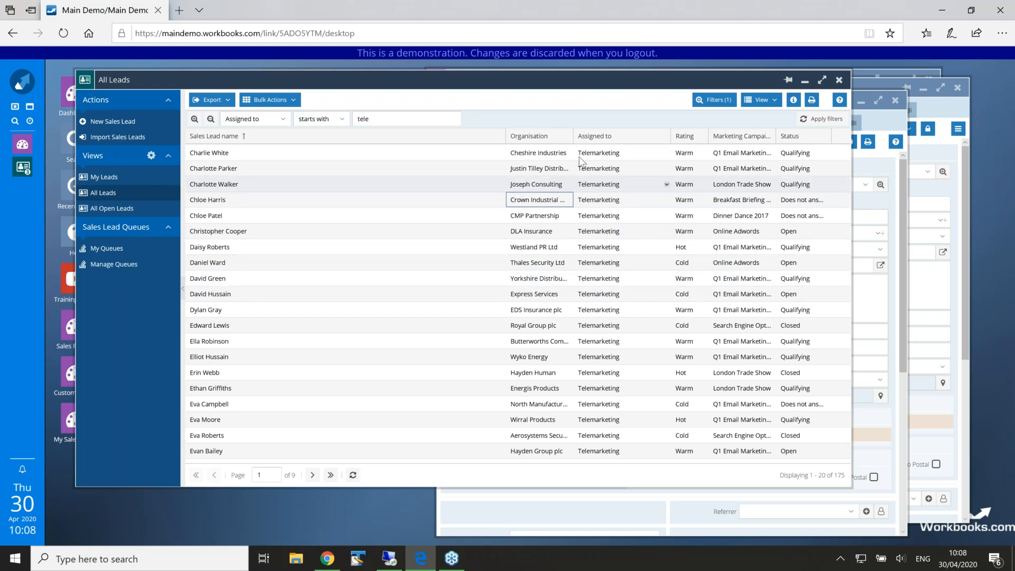
- Add the Email column to the All Leads list and move the Assigned to column after Status
{"action": "left_click", "coordinate": [499, 137]}
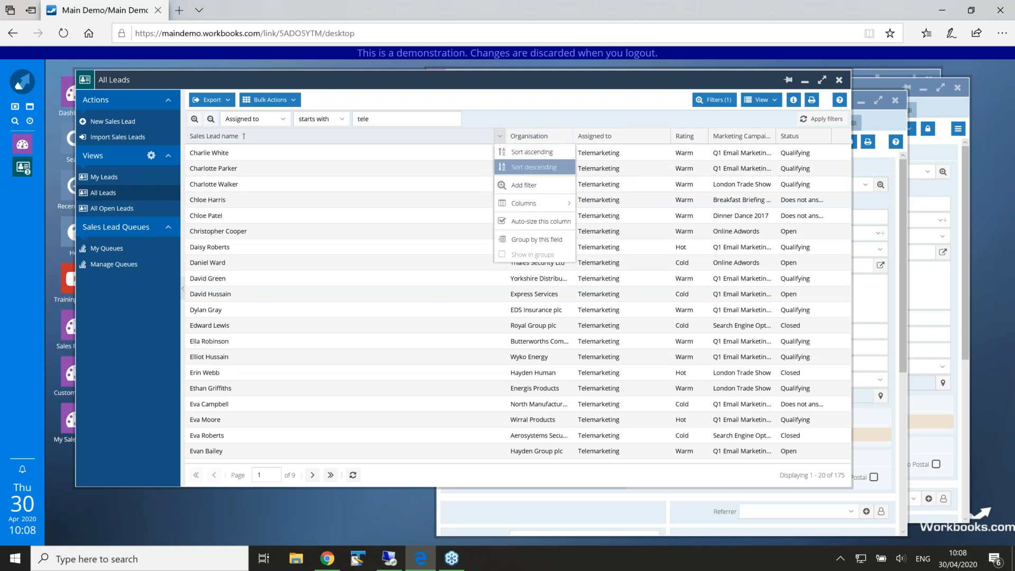
{"action": "mouse_move", "coordinate": [512, 206]}
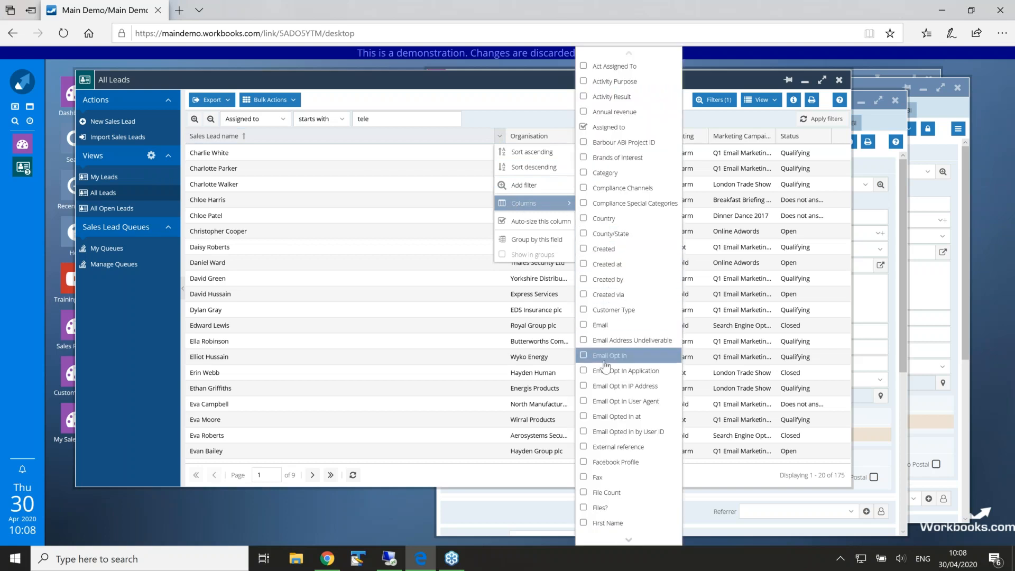
{"action": "left_click", "coordinate": [584, 325]}
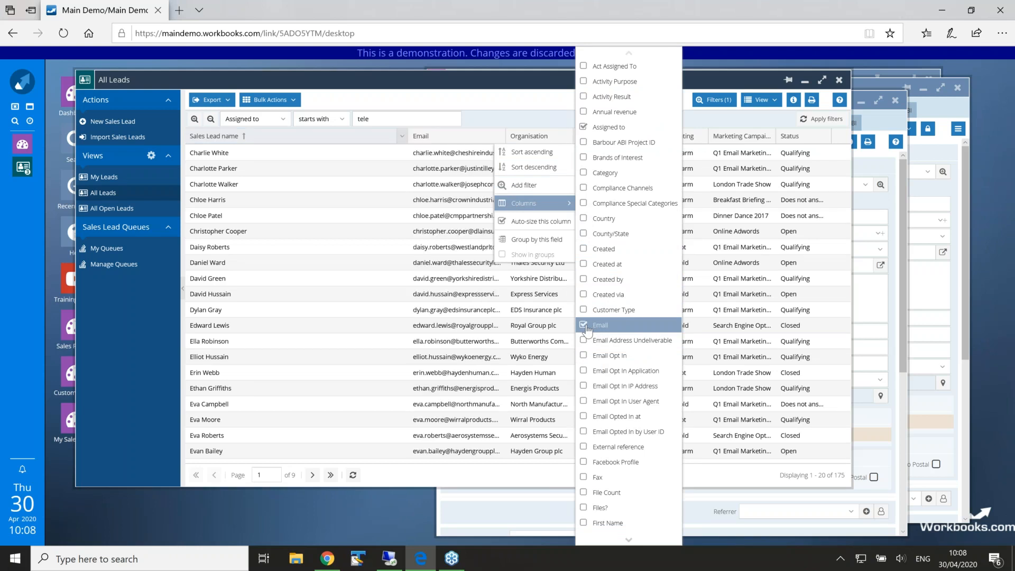
{"action": "left_click", "coordinate": [503, 477]}
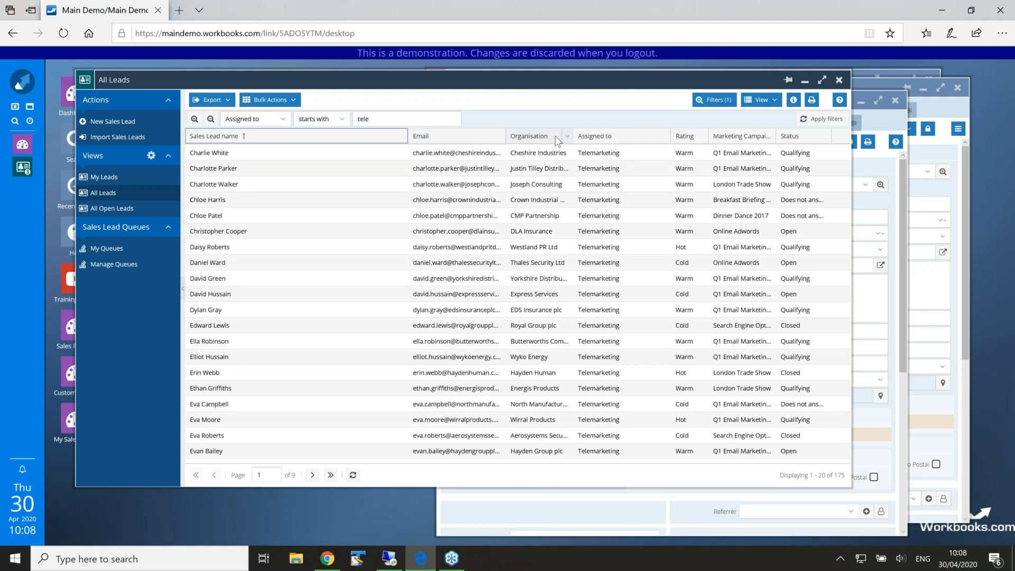
{"action": "left_click_drag", "start_coordinate": [587, 134], "coordinate": [827, 142]}
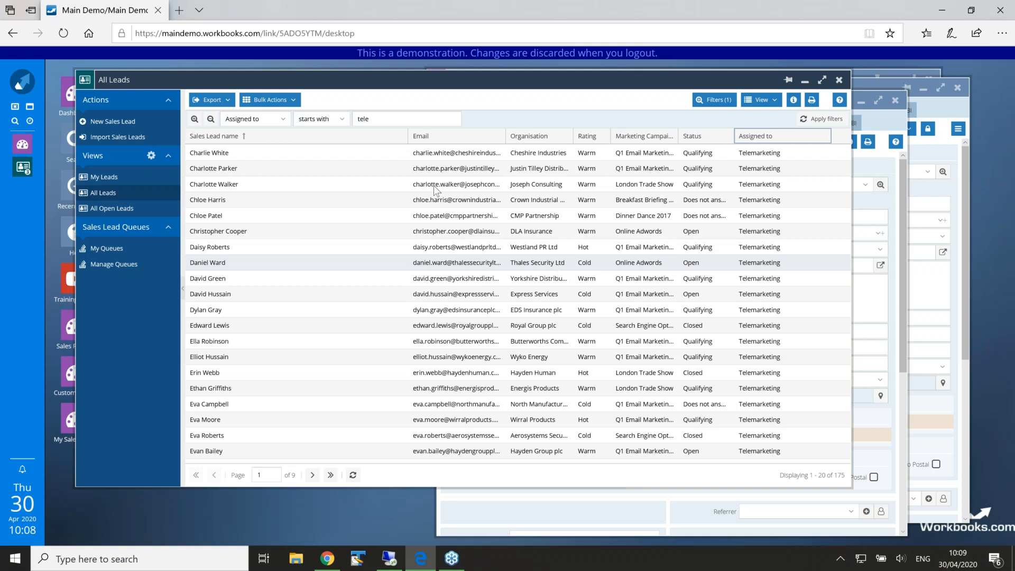
- Narrow the Sales Lead name column and add the State column to the All Leads list
{"action": "left_click_drag", "start_coordinate": [409, 132], "coordinate": [288, 147]}
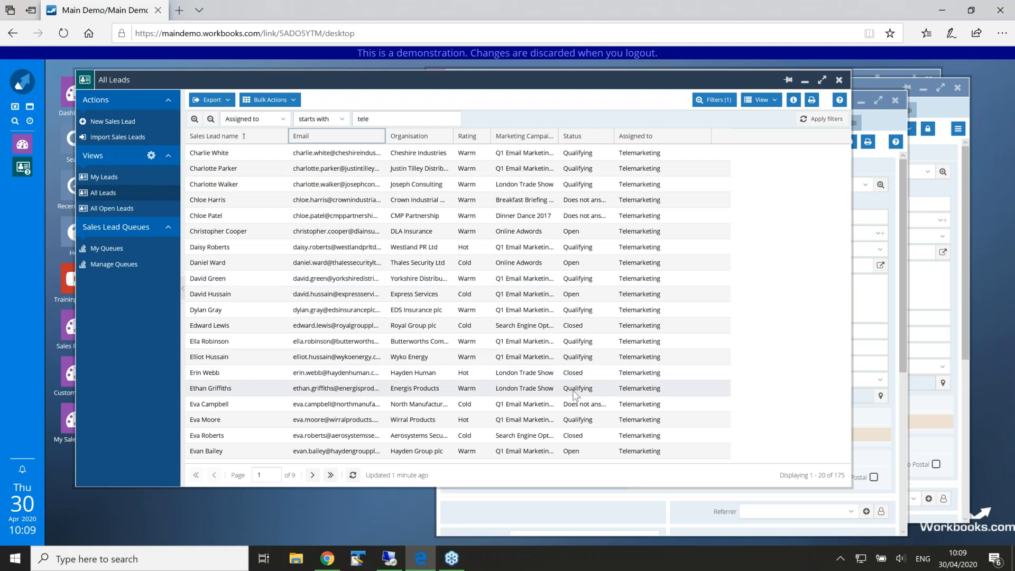
{"action": "left_click", "coordinate": [608, 137]}
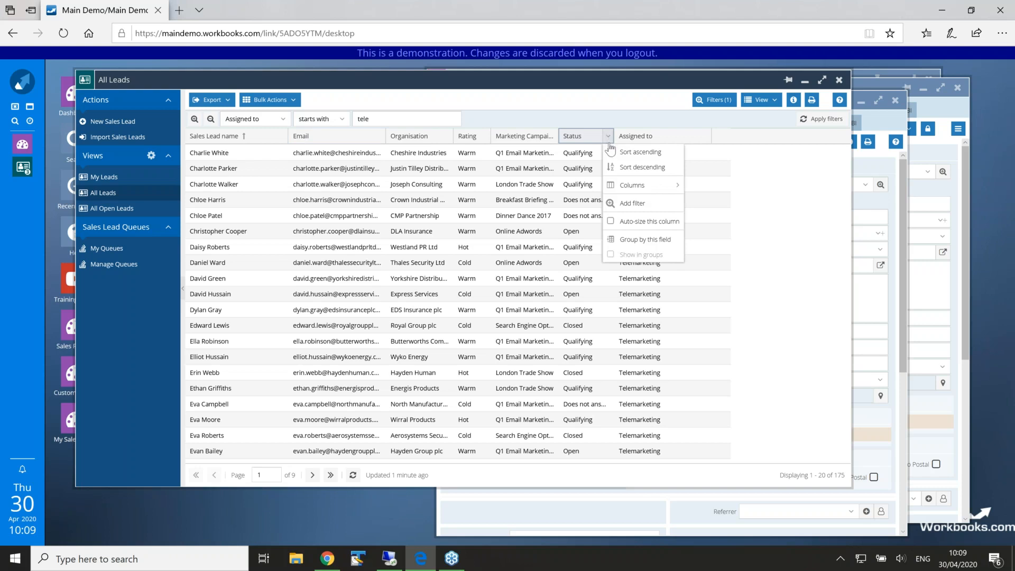
{"action": "mouse_move", "coordinate": [617, 188]}
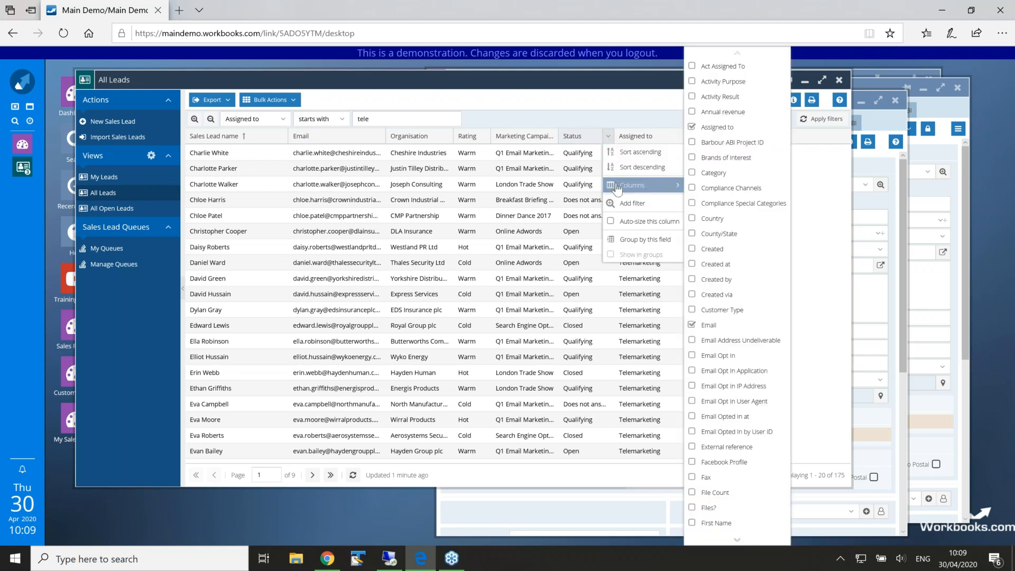
{"action": "scroll", "coordinate": [751, 363], "scroll_direction": "down", "scroll_amount": 10}
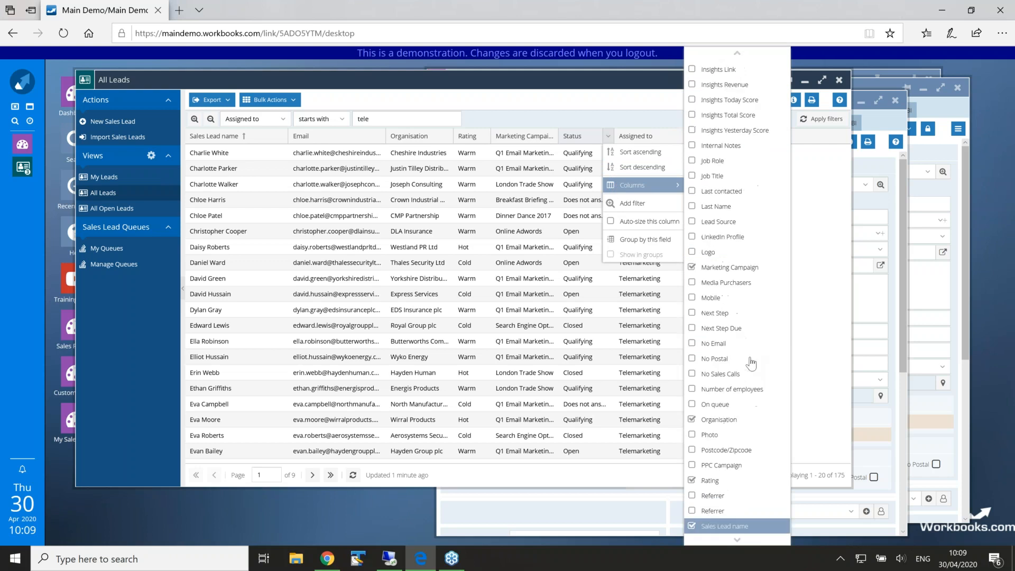
{"action": "left_click", "coordinate": [738, 540]}
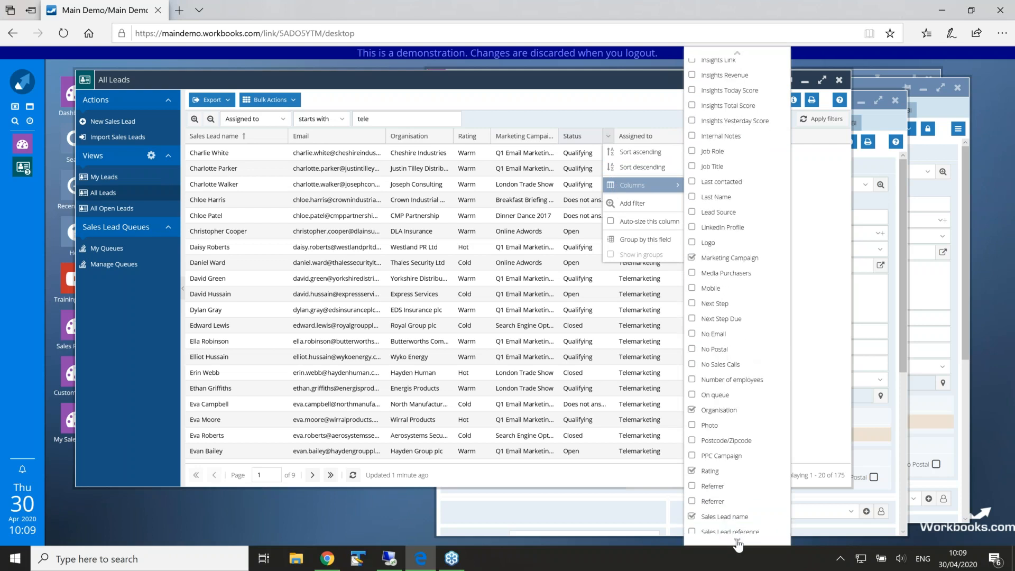
{"action": "left_click", "coordinate": [738, 542]}
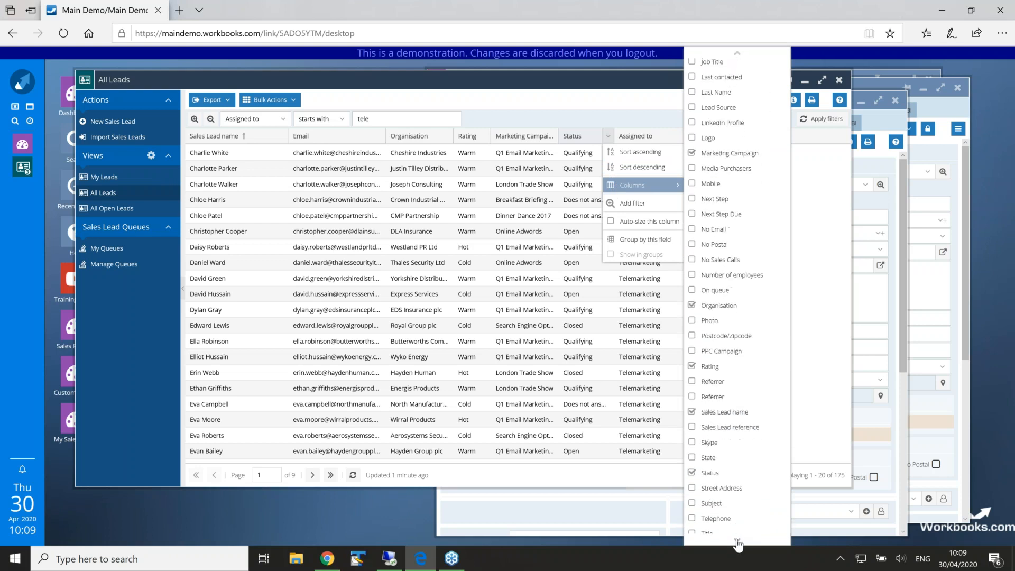
{"action": "left_click", "coordinate": [696, 462]}
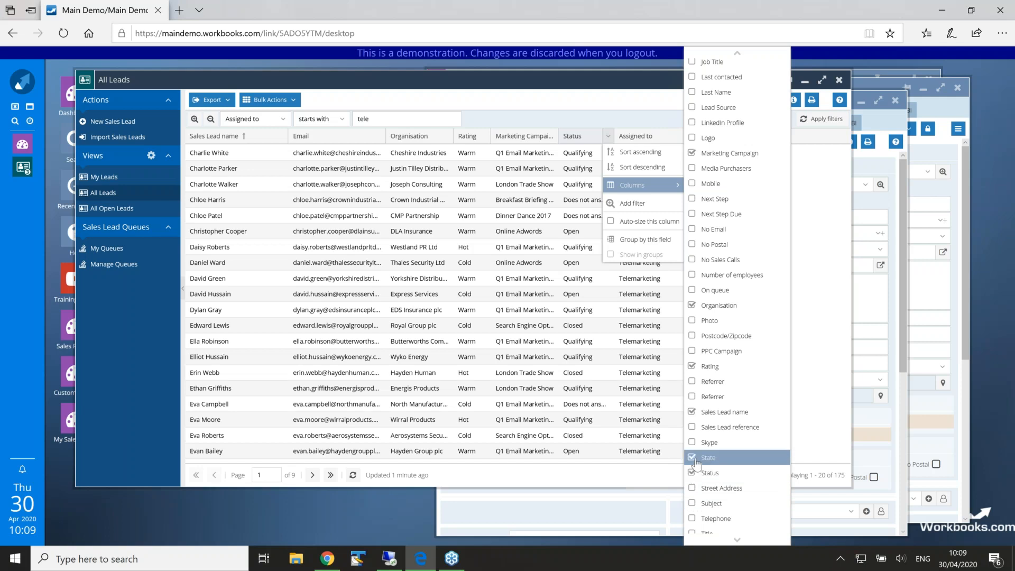
{"action": "left_click", "coordinate": [665, 480]}
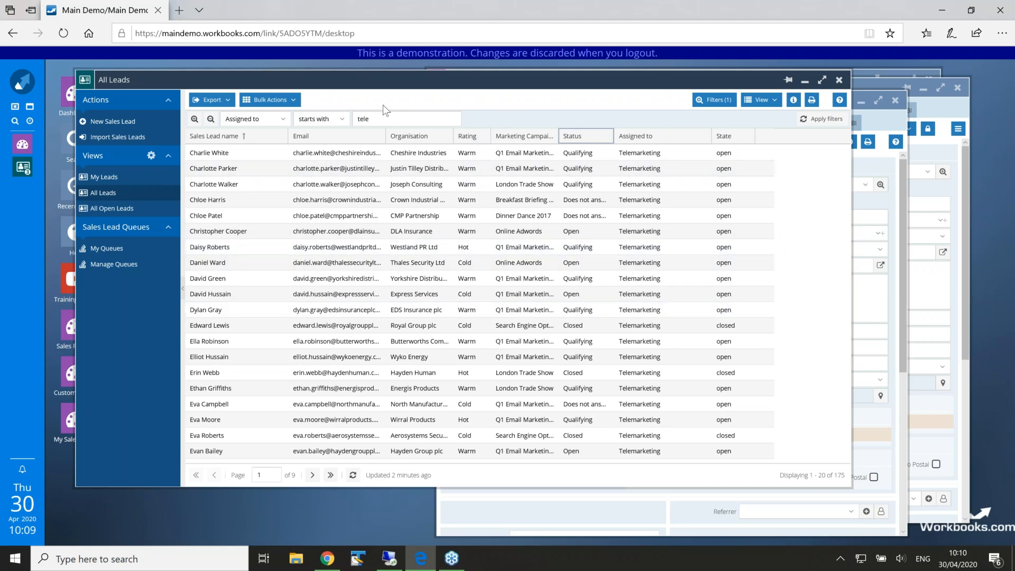
- Add two more filter rows and set the first new one to State starts with "open"
{"action": "left_click", "coordinate": [194, 120]}
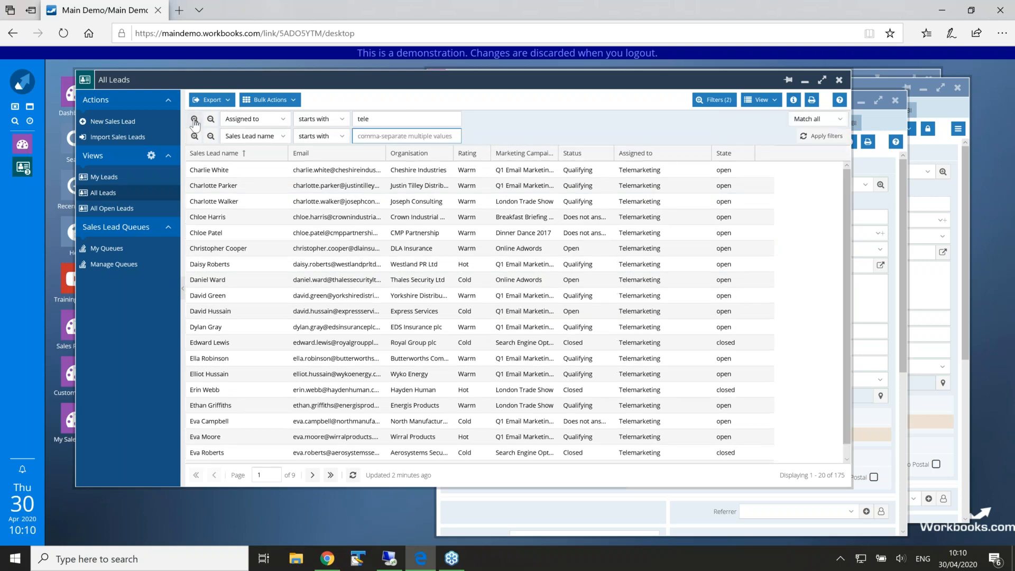
{"action": "left_click", "coordinate": [194, 120]}
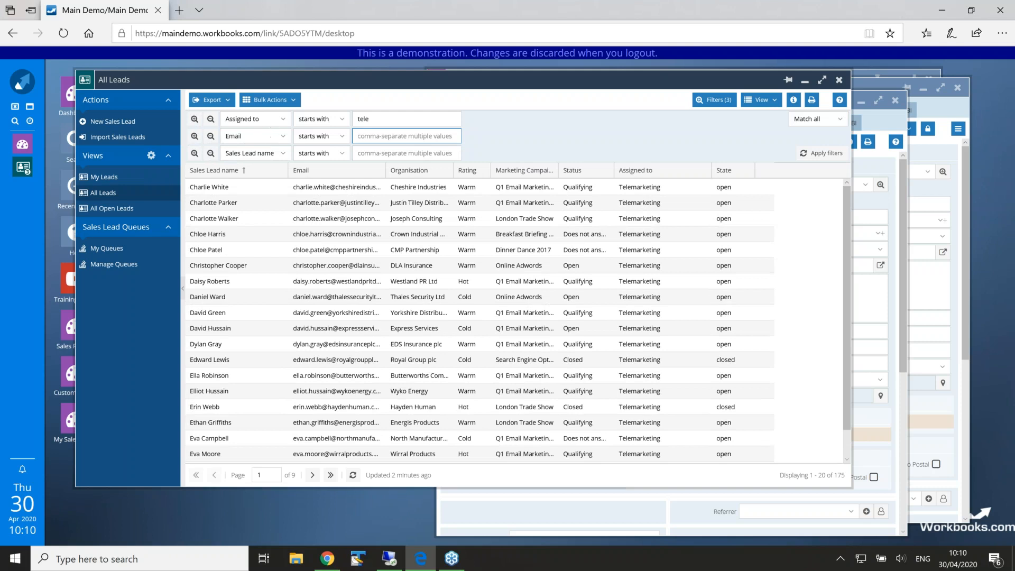
{"action": "left_click", "coordinate": [283, 137]}
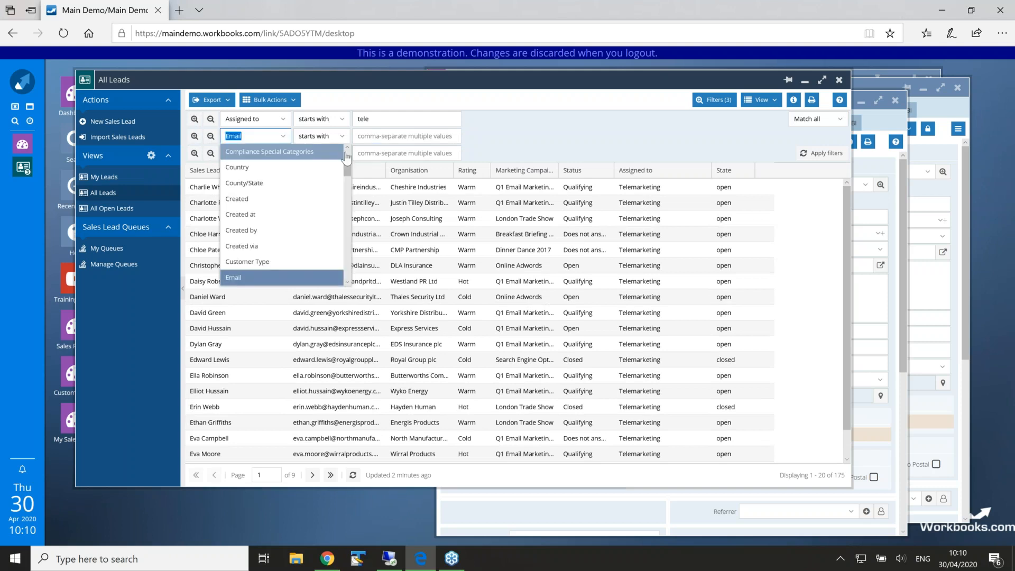
{"action": "left_click_drag", "start_coordinate": [345, 170], "coordinate": [344, 176]}
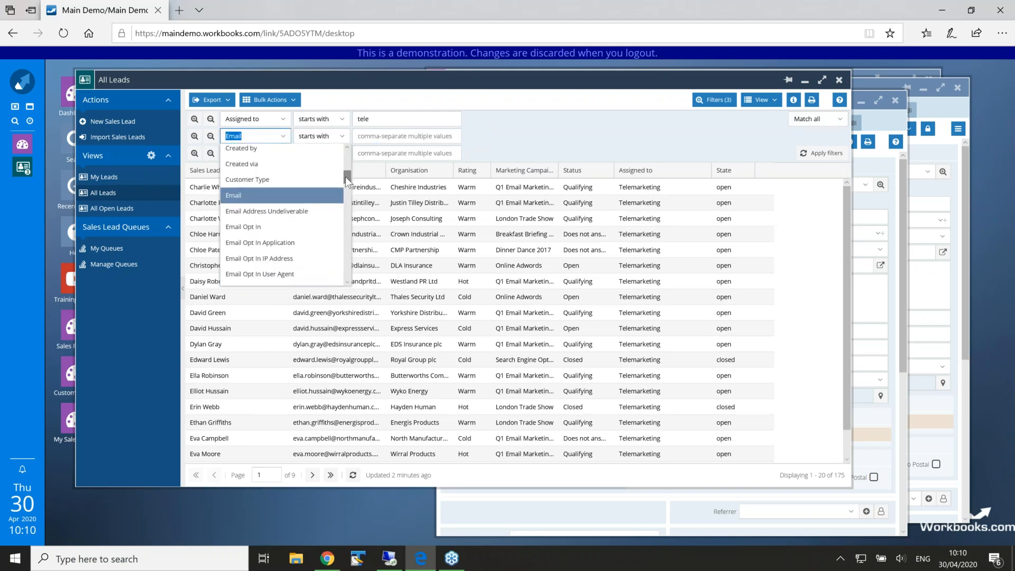
{"action": "type", "text": "Sales Lead name"}
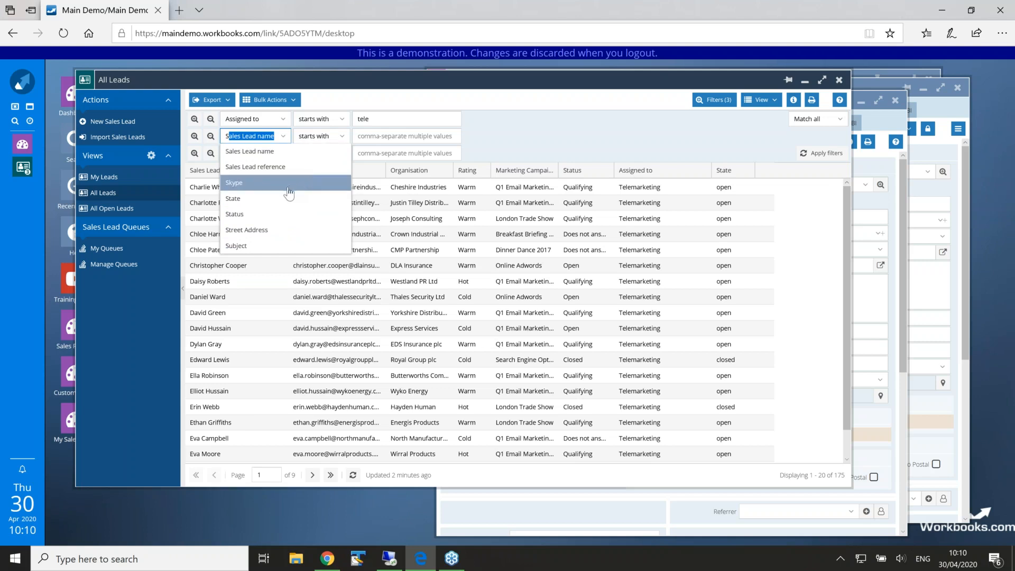
{"action": "left_click", "coordinate": [286, 199]}
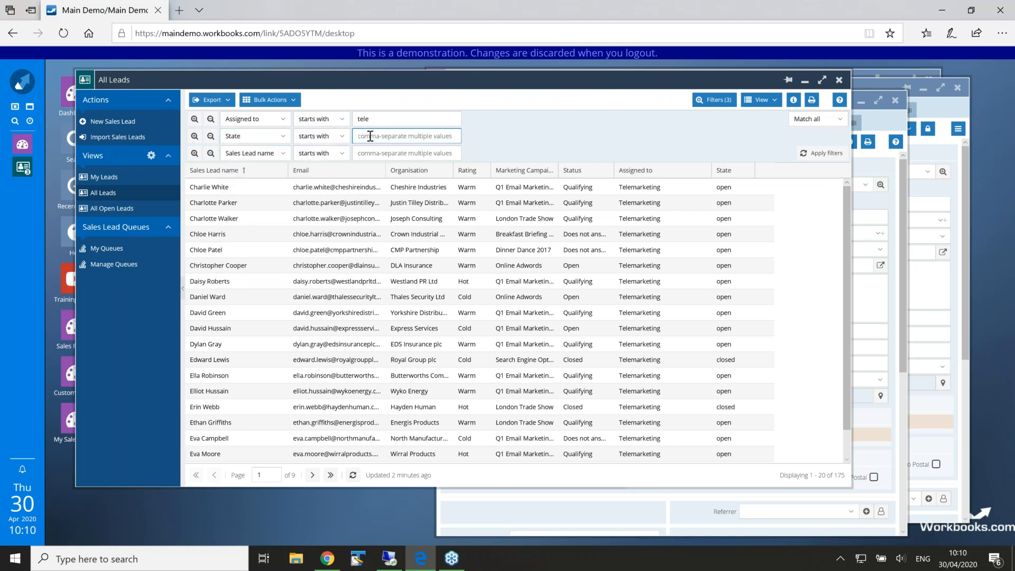
{"action": "type", "text": "open"}
{"action": "left_click", "coordinate": [343, 139]}
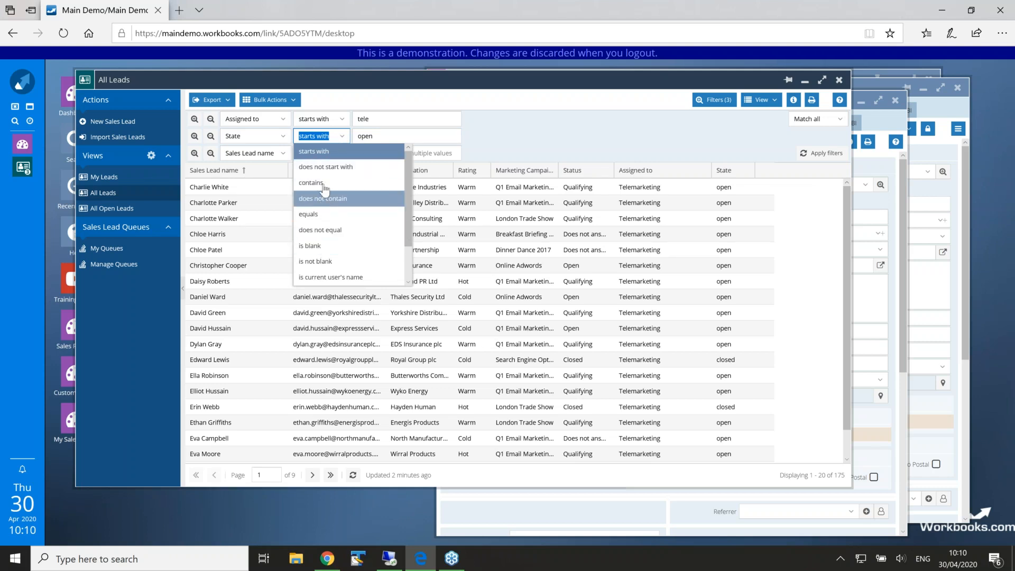
{"action": "left_click", "coordinate": [498, 127]}
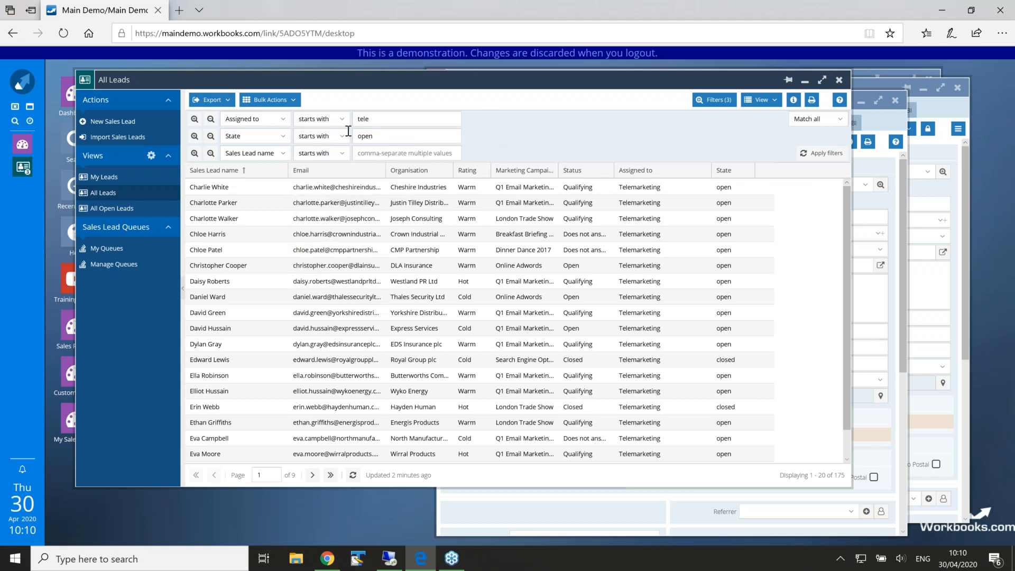
- Set the remaining new filter to Rating starts with "hot" and apply the filters
{"action": "left_click", "coordinate": [283, 154]}
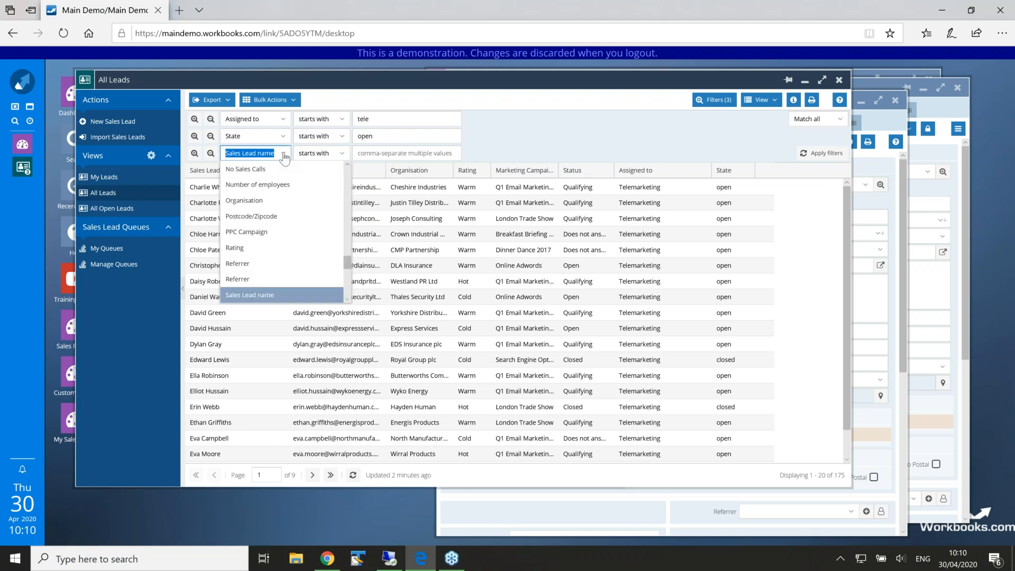
{"action": "type", "text": "Rating"}
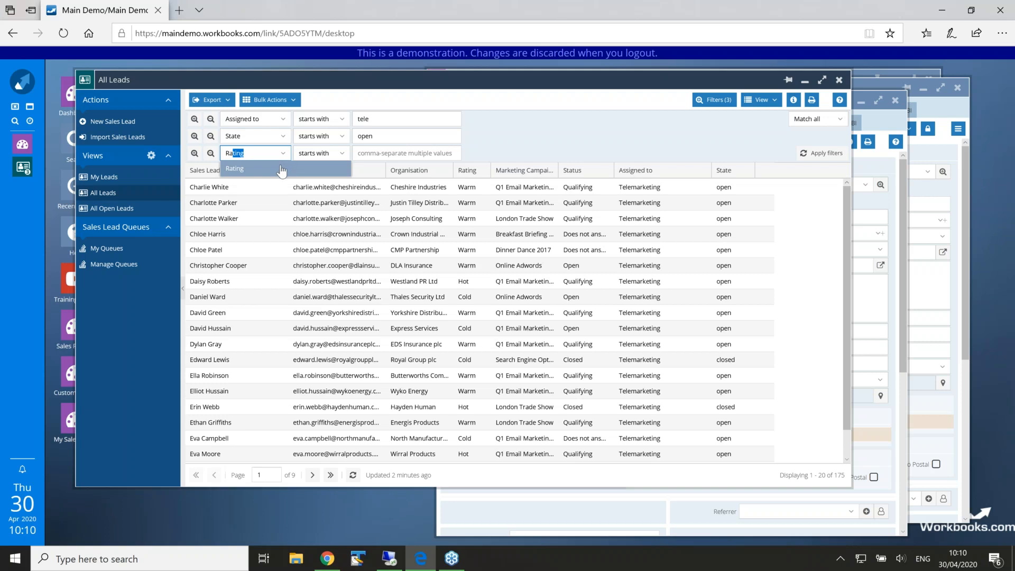
{"action": "left_click", "coordinate": [281, 170]}
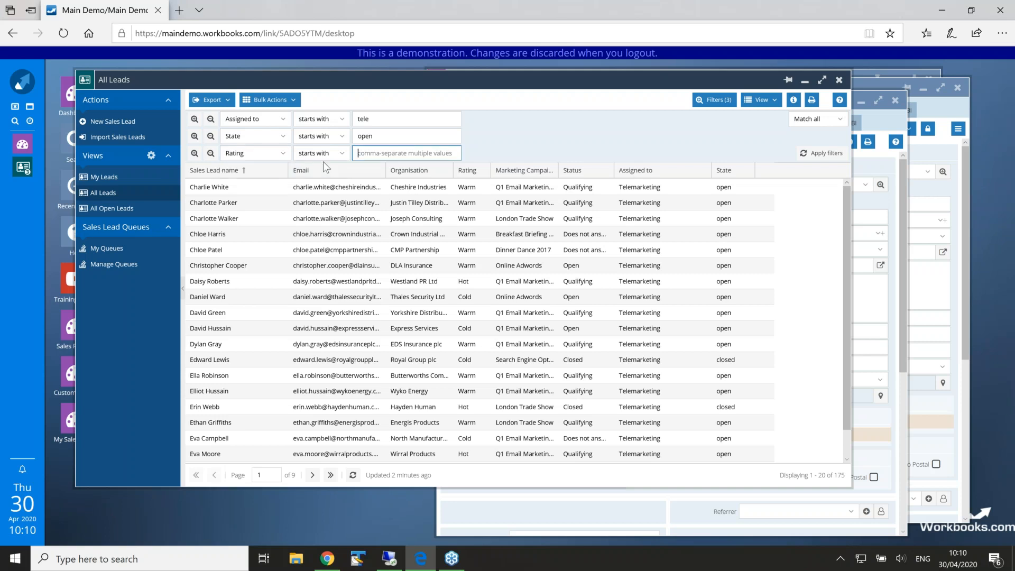
{"action": "type", "text": "hot"}
{"action": "left_click", "coordinate": [805, 153]}
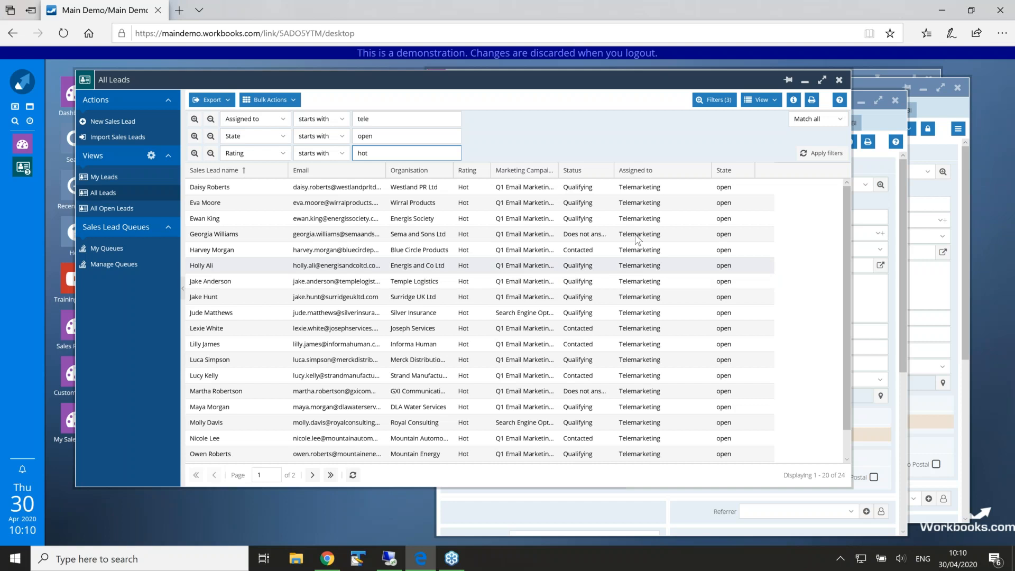
- Hide the Assigned to column from the filtered leads list
{"action": "left_click", "coordinate": [706, 170]}
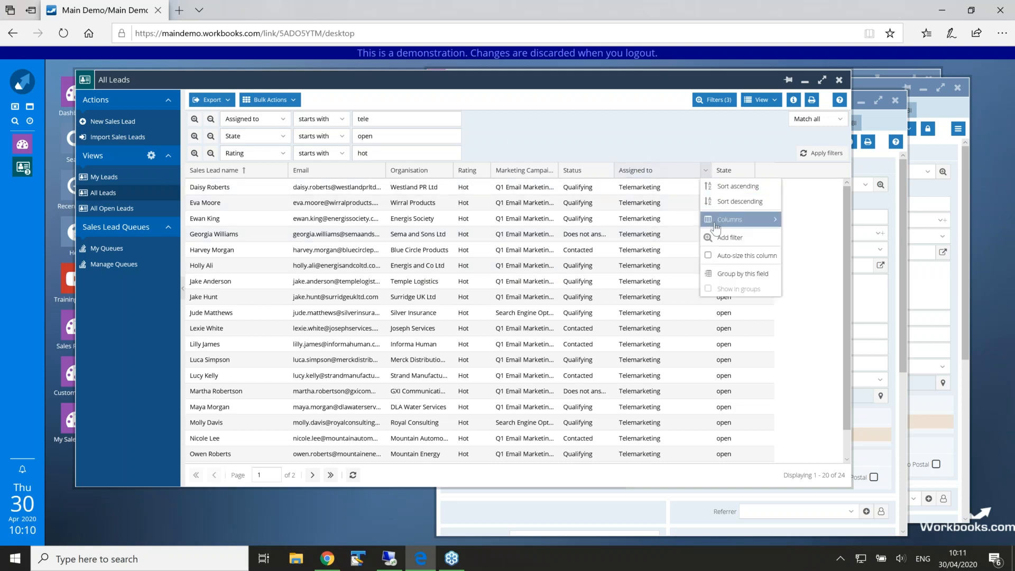
{"action": "mouse_move", "coordinate": [717, 226]}
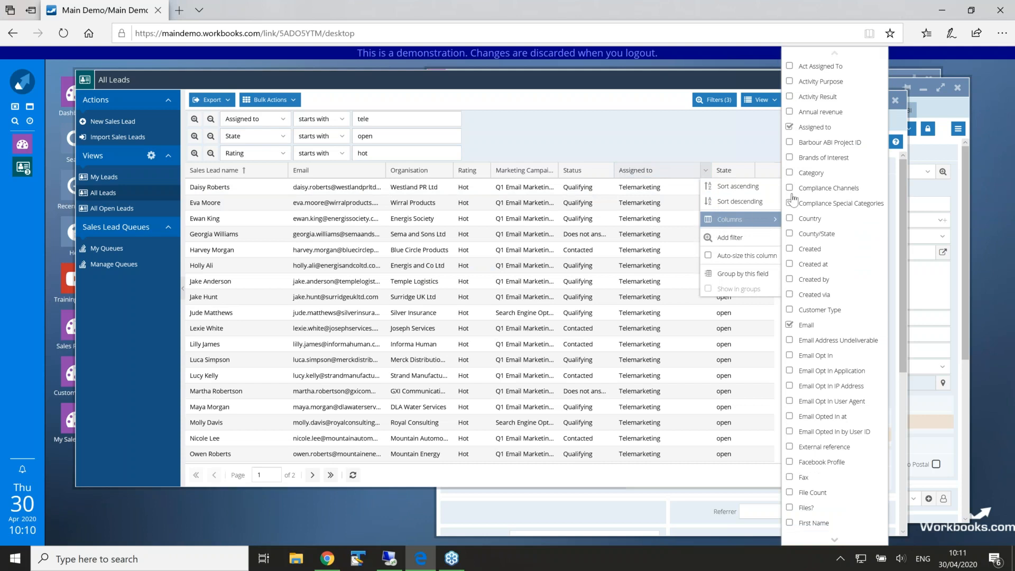
{"action": "mouse_move", "coordinate": [769, 231]}
{"action": "left_click", "coordinate": [790, 127]}
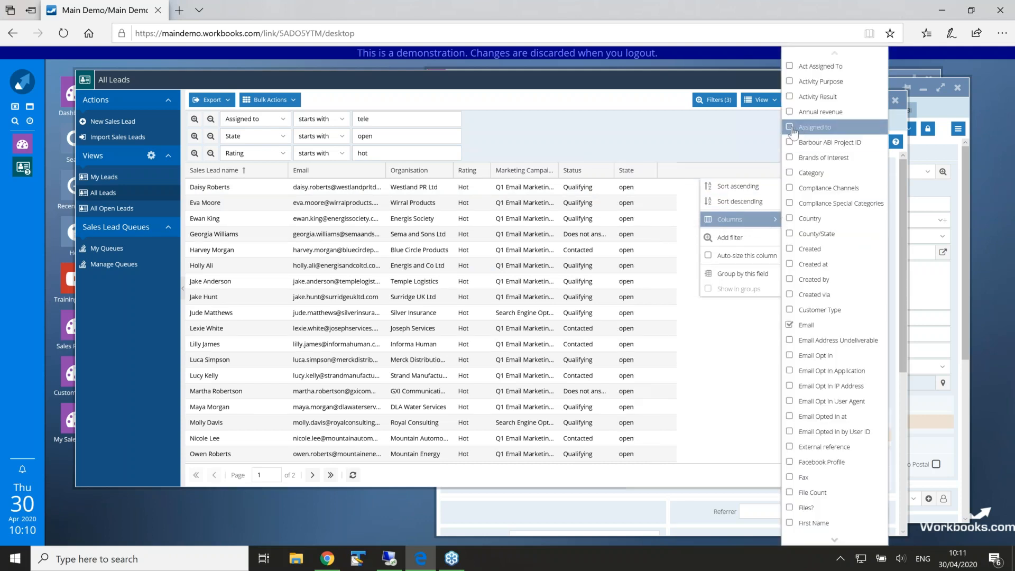
{"action": "left_click", "coordinate": [722, 126]}
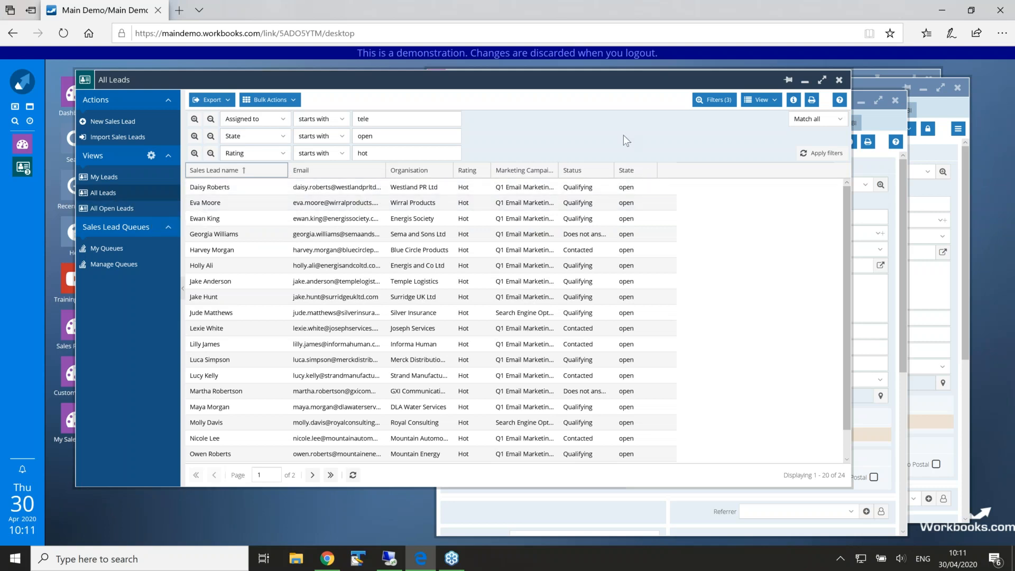
- Save the filtered list as a new view named "Telemarketing Hot Leads" and compare it with the All Leads view
{"action": "left_click", "coordinate": [775, 103]}
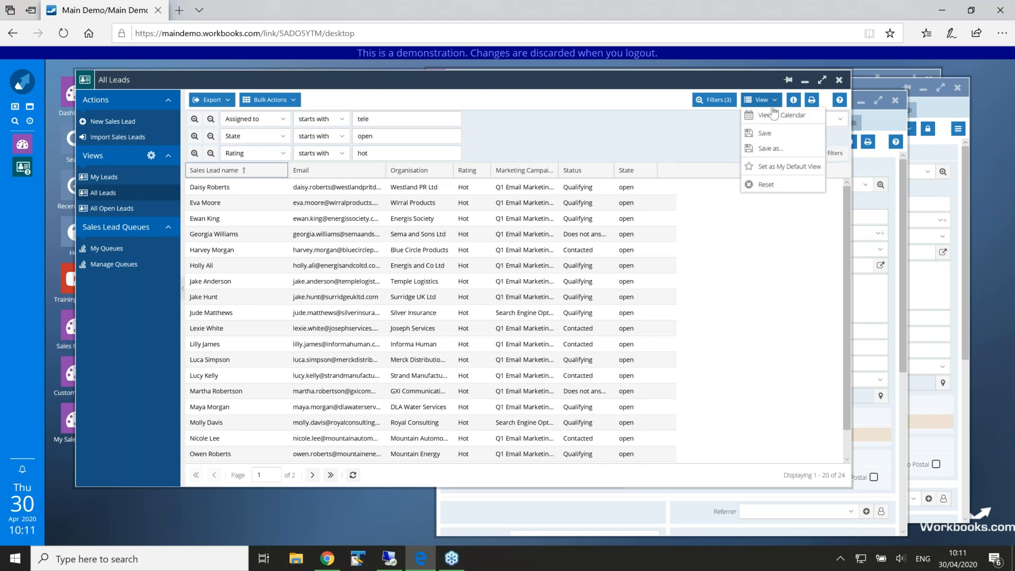
{"action": "left_click", "coordinate": [770, 150]}
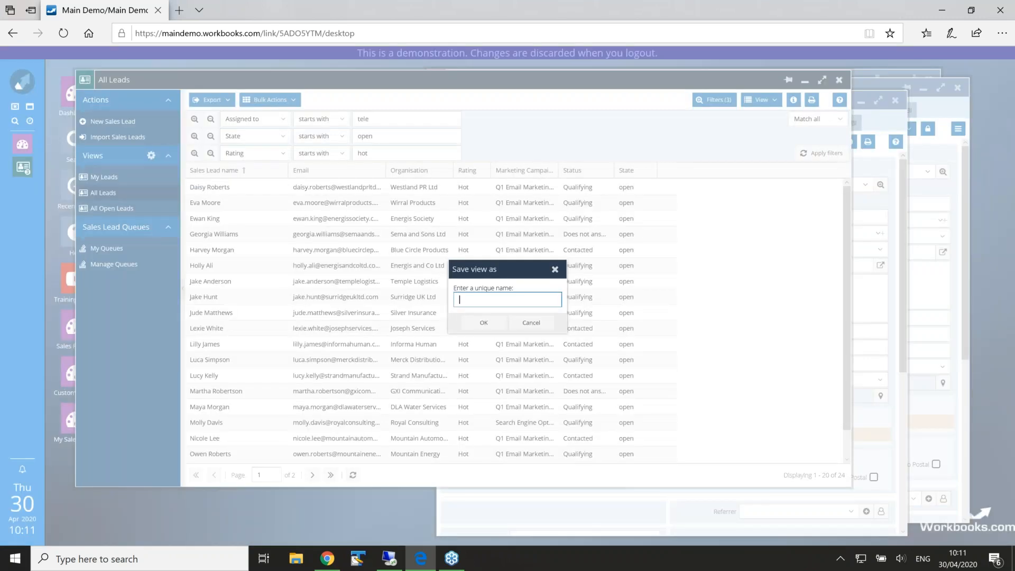
{"action": "type", "text": "Telemarketing Hot Leads"}
{"action": "left_click", "coordinate": [484, 323]}
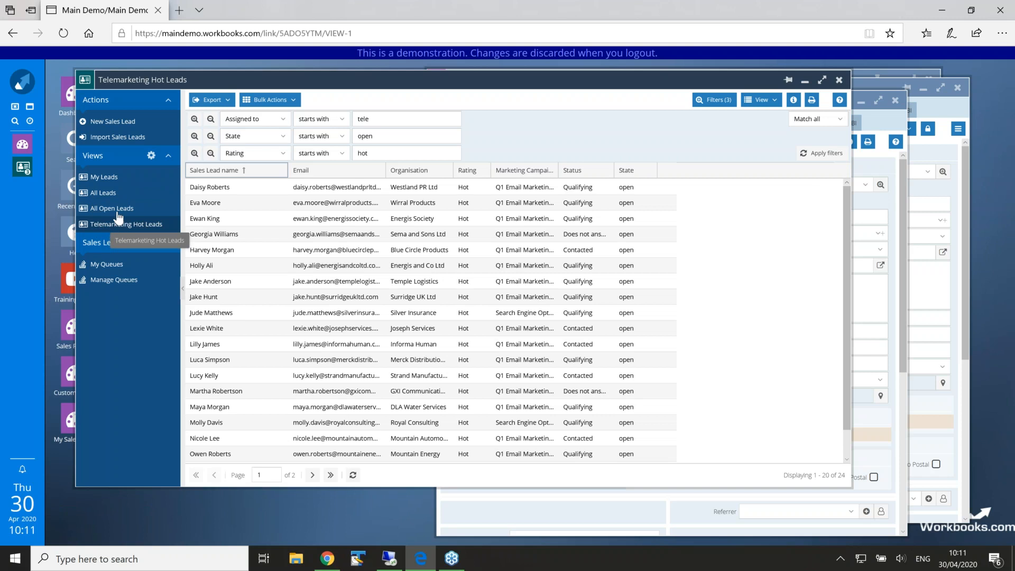
{"action": "left_click", "coordinate": [109, 196]}
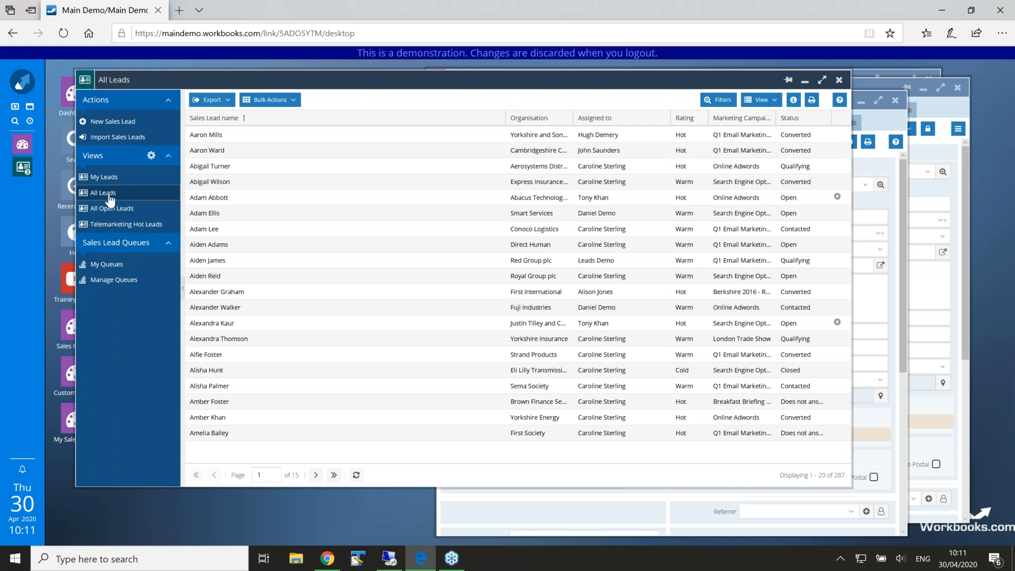
{"action": "left_click", "coordinate": [117, 224]}
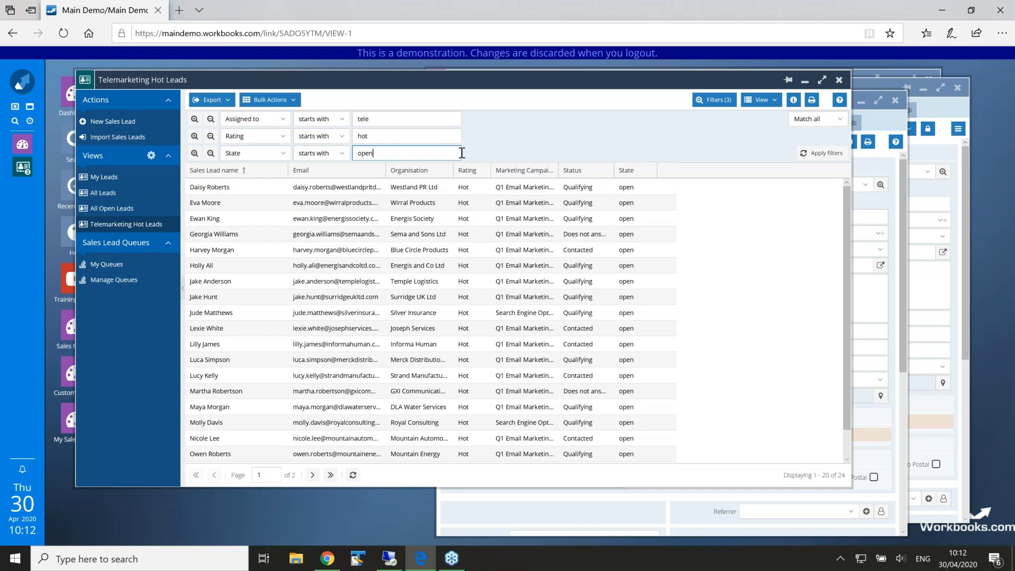
- Hide the Rating column in the Telemarketing Hot Leads view and move the Status column after State
{"action": "left_click", "coordinate": [483, 171]}
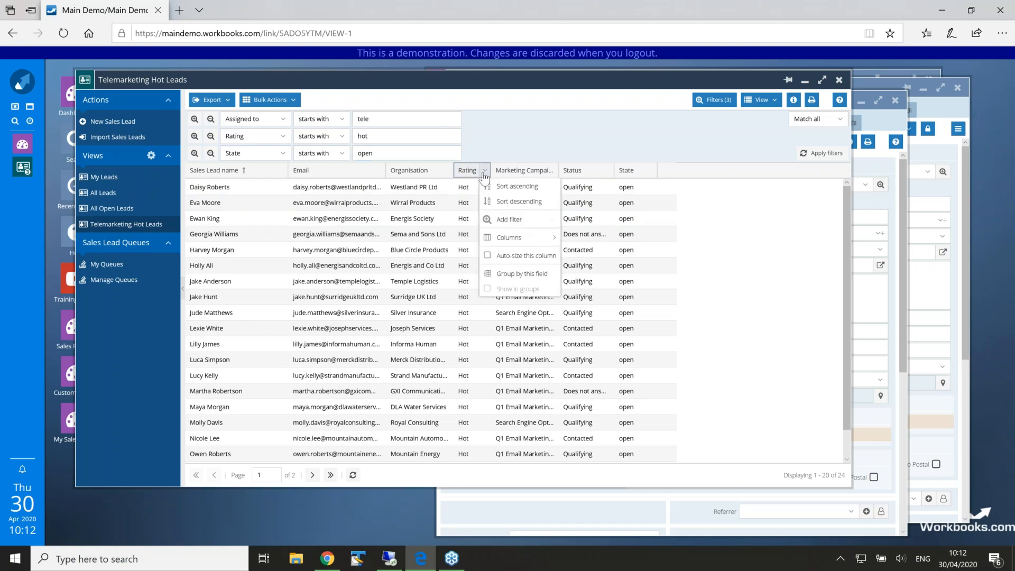
{"action": "mouse_move", "coordinate": [501, 243]}
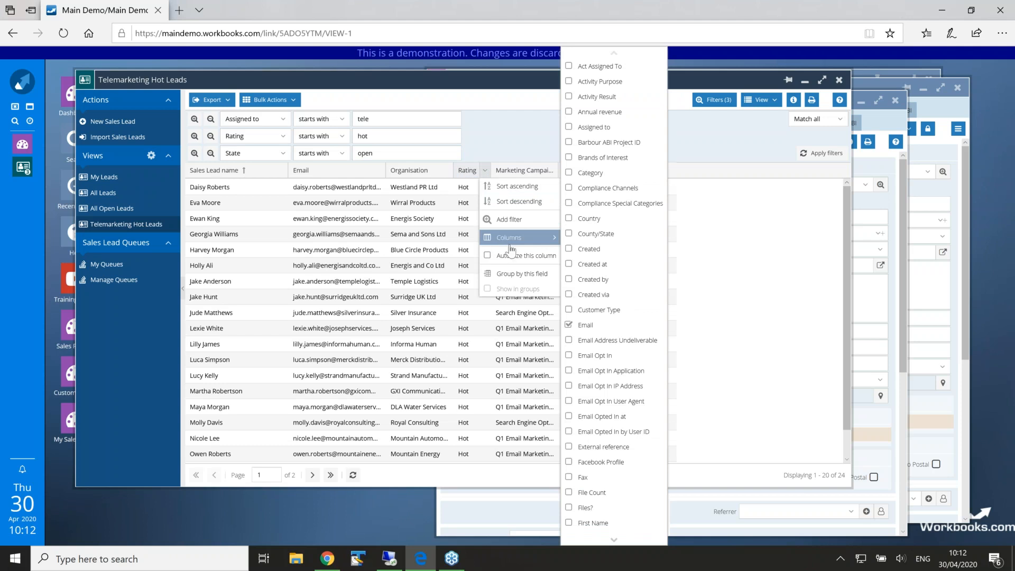
{"action": "scroll", "coordinate": [619, 492], "scroll_direction": "down", "scroll_amount": 10}
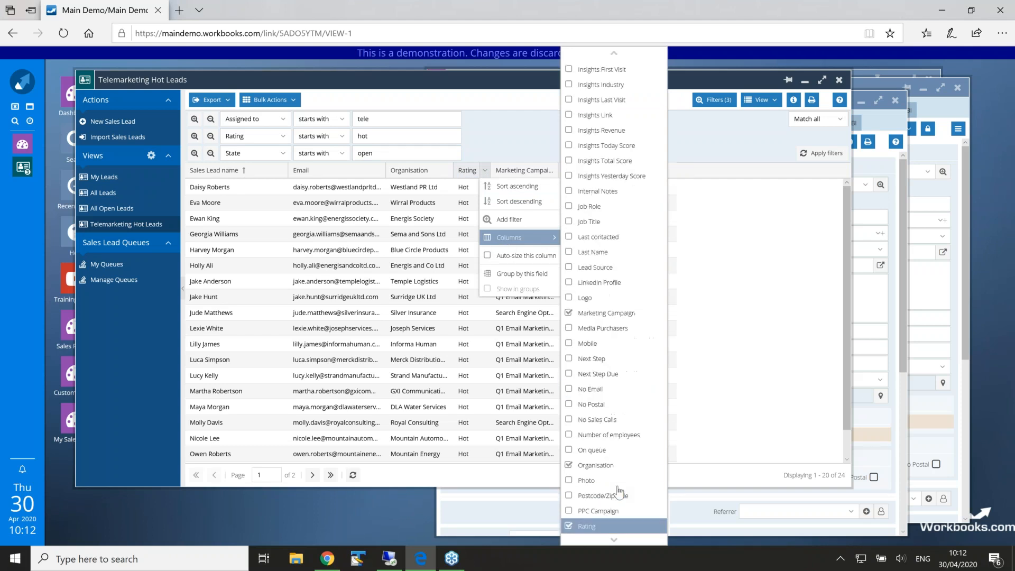
{"action": "left_click", "coordinate": [570, 526]}
{"action": "left_click", "coordinate": [496, 475]}
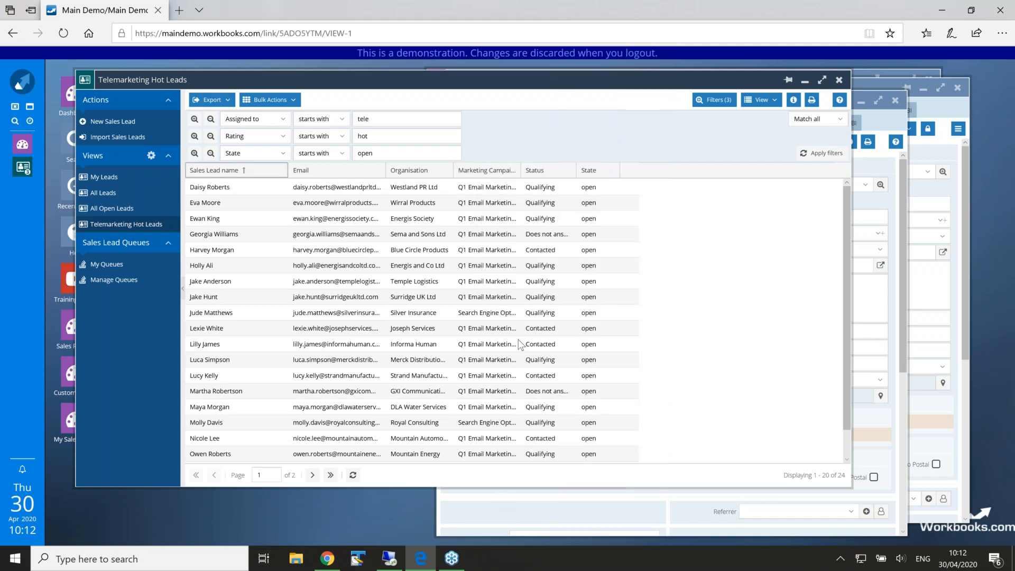
{"action": "left_click_drag", "start_coordinate": [541, 171], "coordinate": [620, 186]}
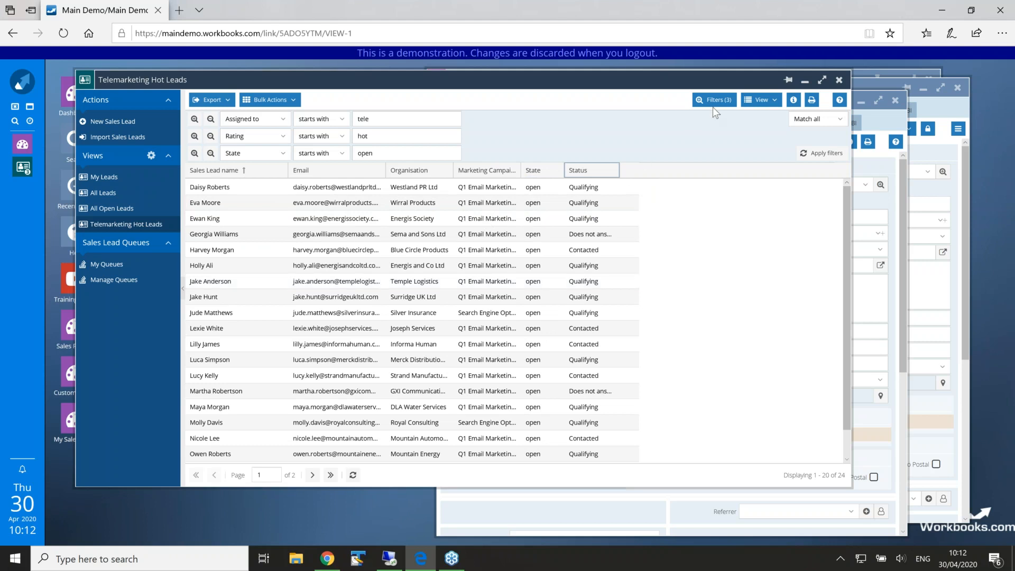
- Save the column changes to the Telemarketing Hot Leads view
{"action": "left_click", "coordinate": [773, 102]}
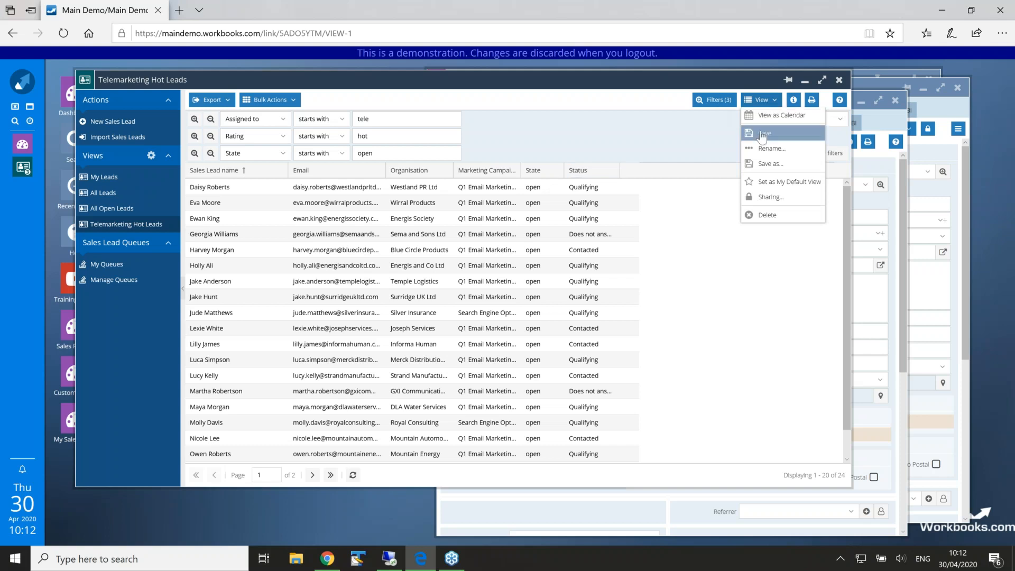
{"action": "left_click", "coordinate": [765, 133]}
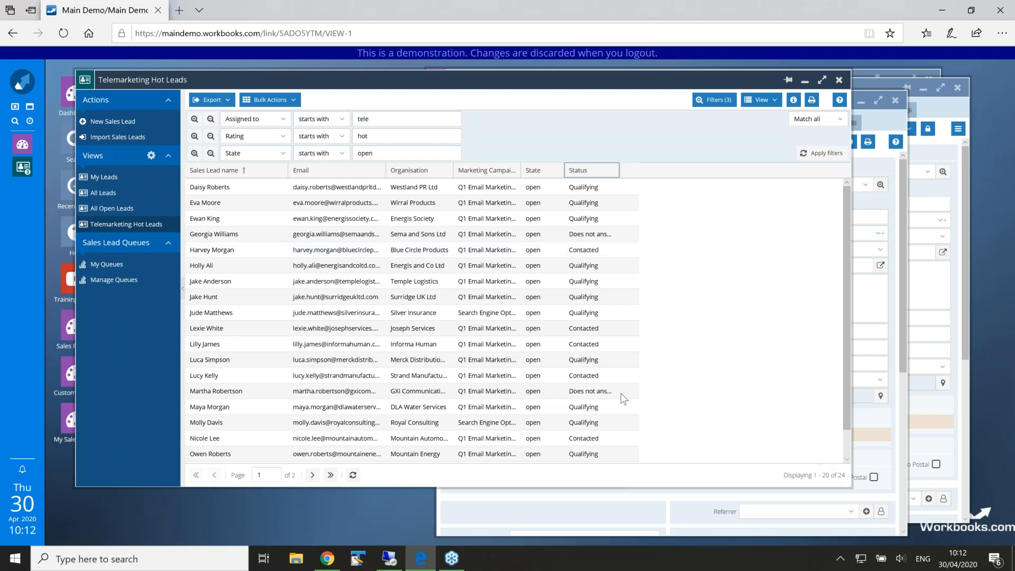
- Reassign the Westland PR Ltd sales lead to Partner Queue (Queue), then save and close the record
{"action": "left_click", "coordinate": [224, 190]}
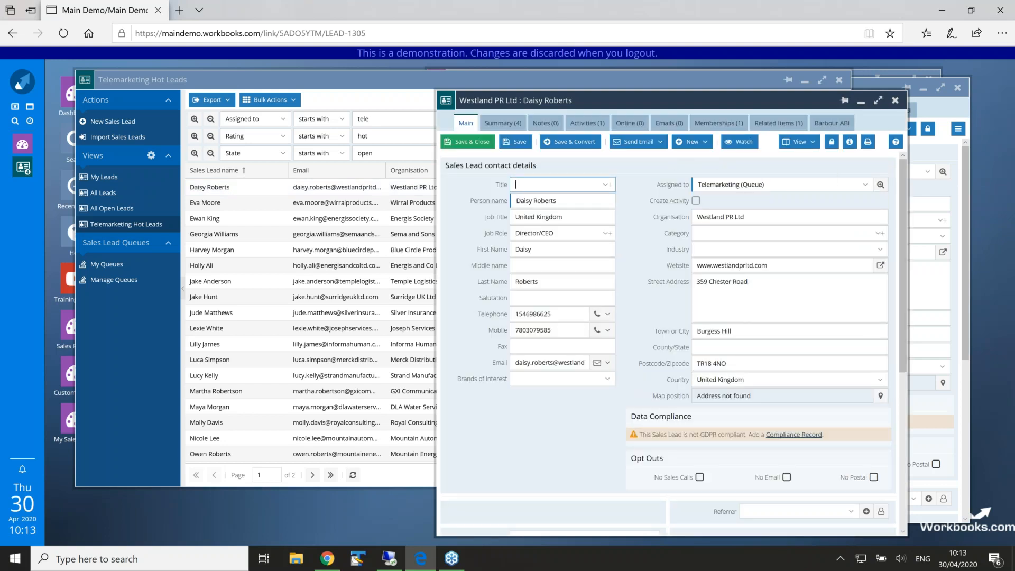
{"action": "left_click", "coordinate": [838, 185]}
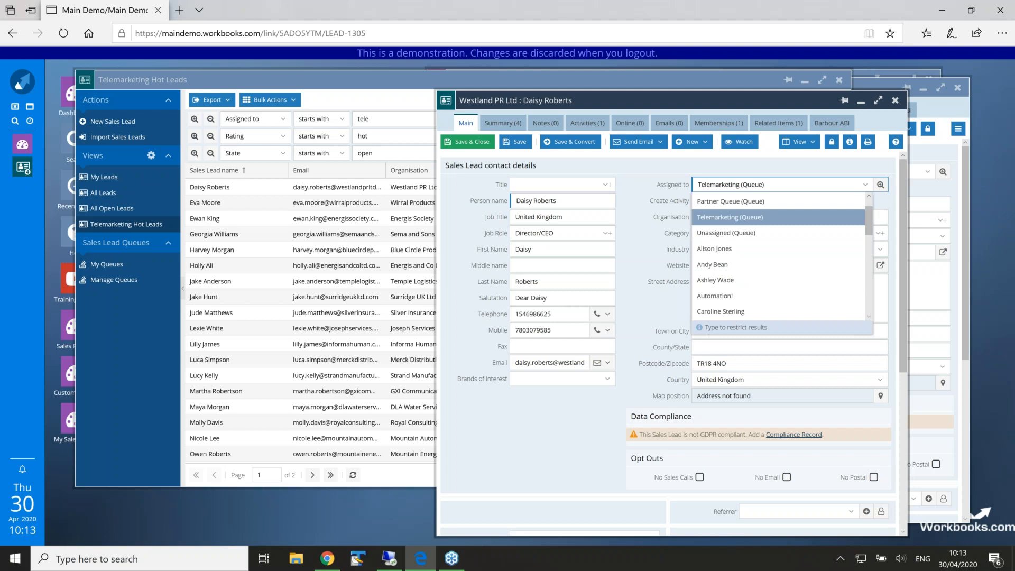
{"action": "left_click", "coordinate": [825, 203]}
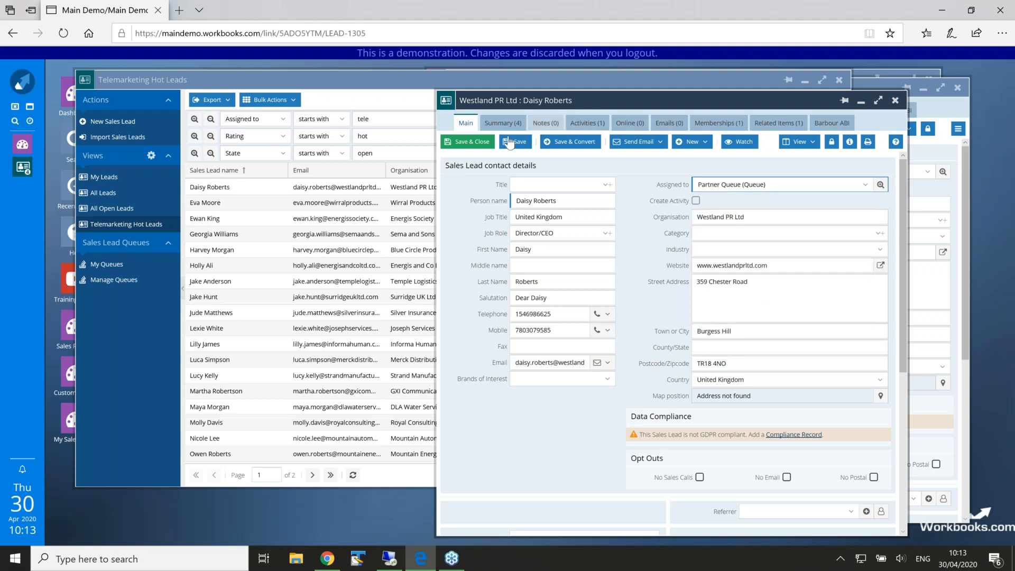
{"action": "left_click", "coordinate": [486, 145]}
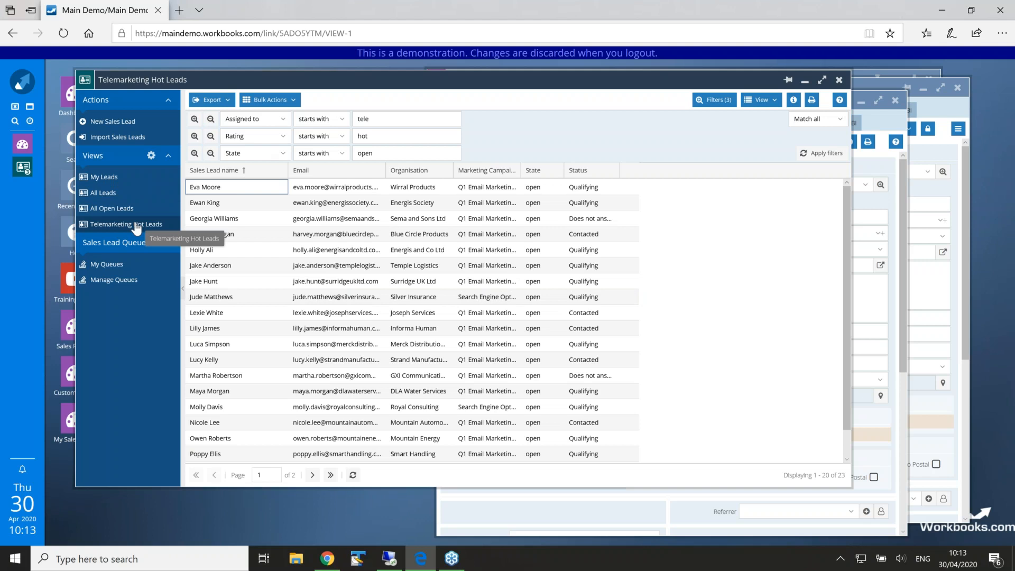
- Close the leads list and reopen the Telemarketing Hot Leads view from Sales Leads, moving its window clear of the other records
{"action": "left_click", "coordinate": [841, 81]}
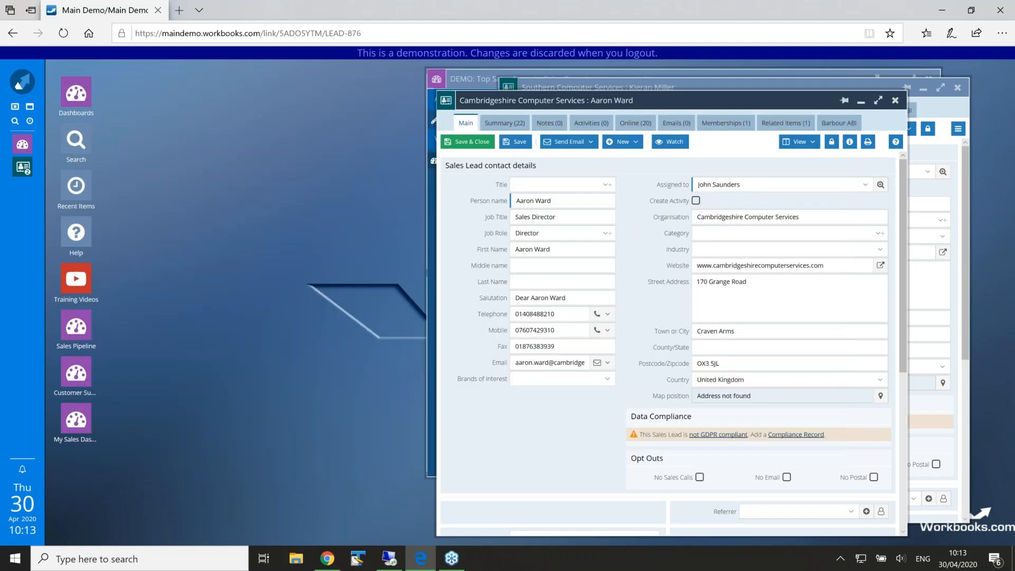
{"action": "left_click", "coordinate": [23, 84]}
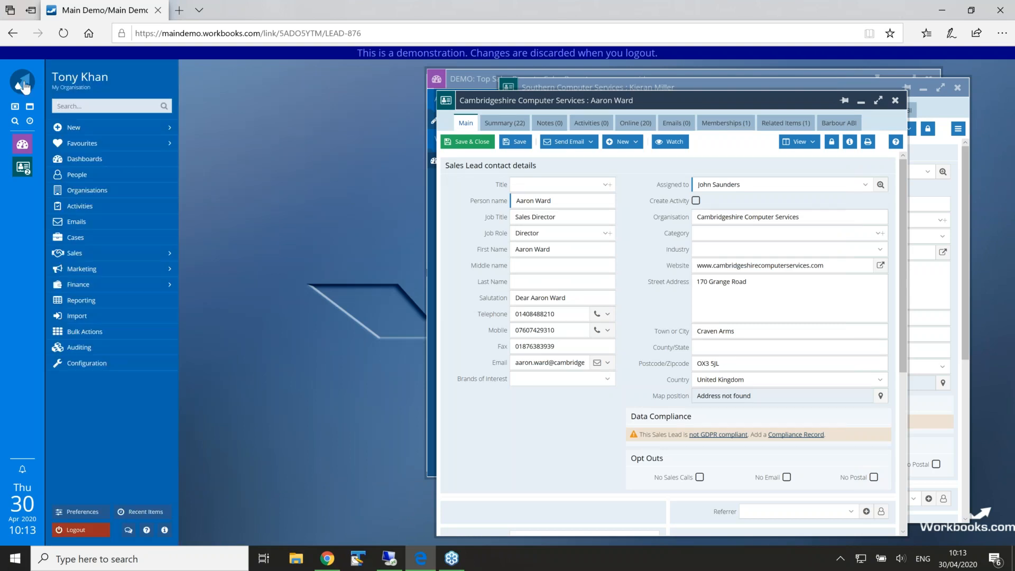
{"action": "mouse_move", "coordinate": [120, 260]}
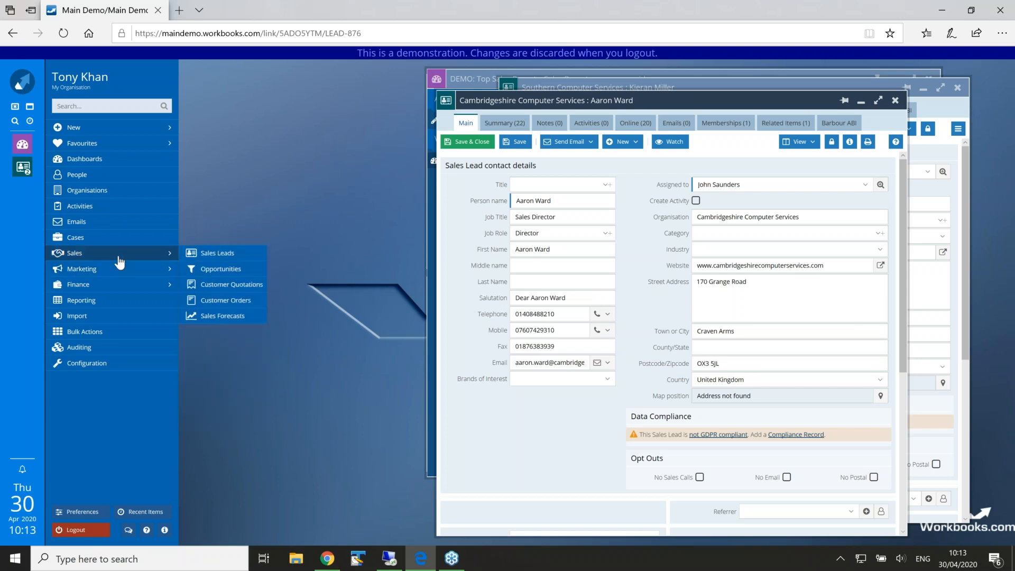
{"action": "left_click", "coordinate": [210, 257]}
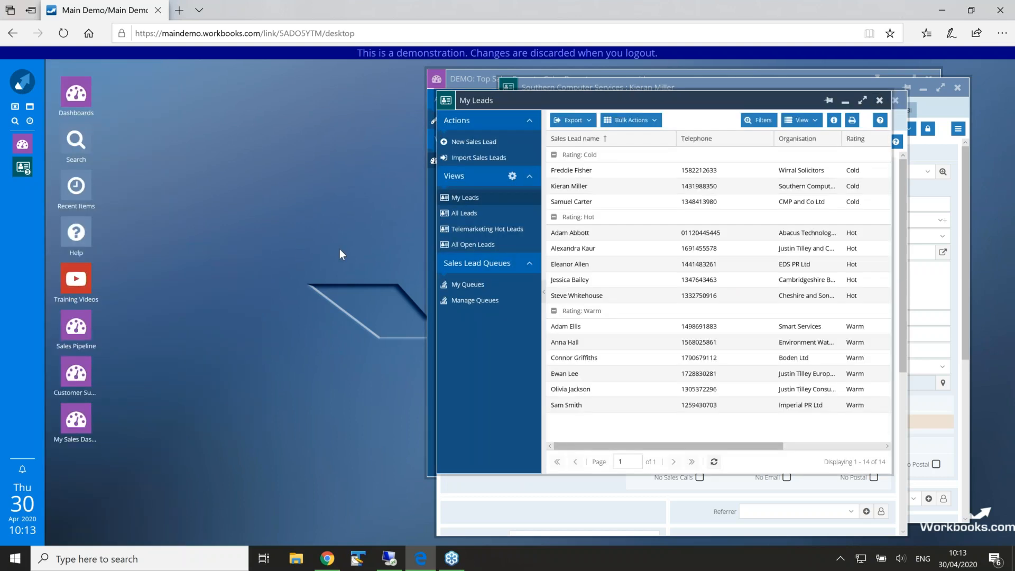
{"action": "left_click", "coordinate": [464, 235]}
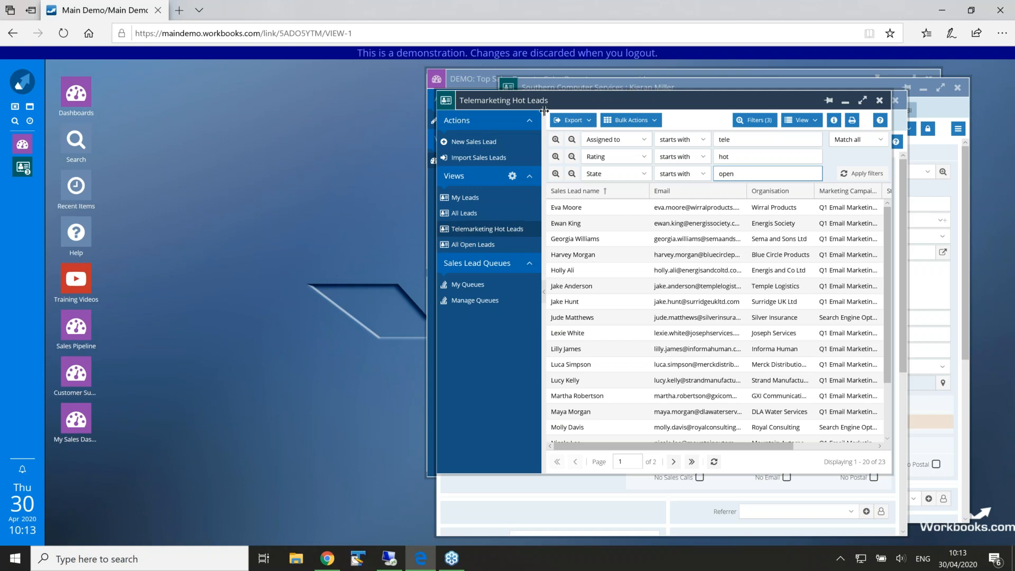
{"action": "left_click_drag", "start_coordinate": [546, 103], "coordinate": [468, 96]}
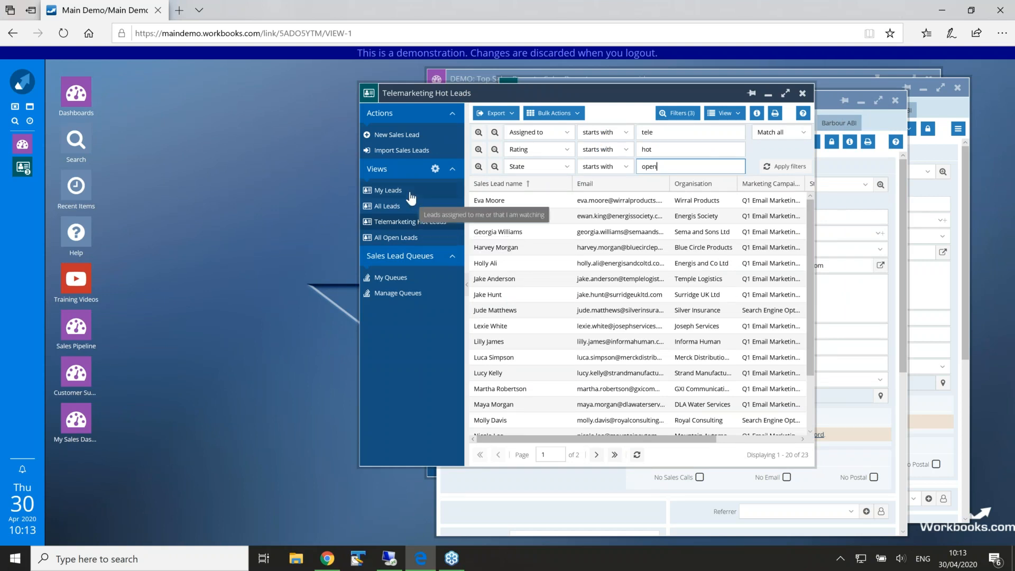
- Add a desktop shortcut to the view under the name "Telemarketing Hot Leads"
{"action": "left_click", "coordinate": [370, 96]}
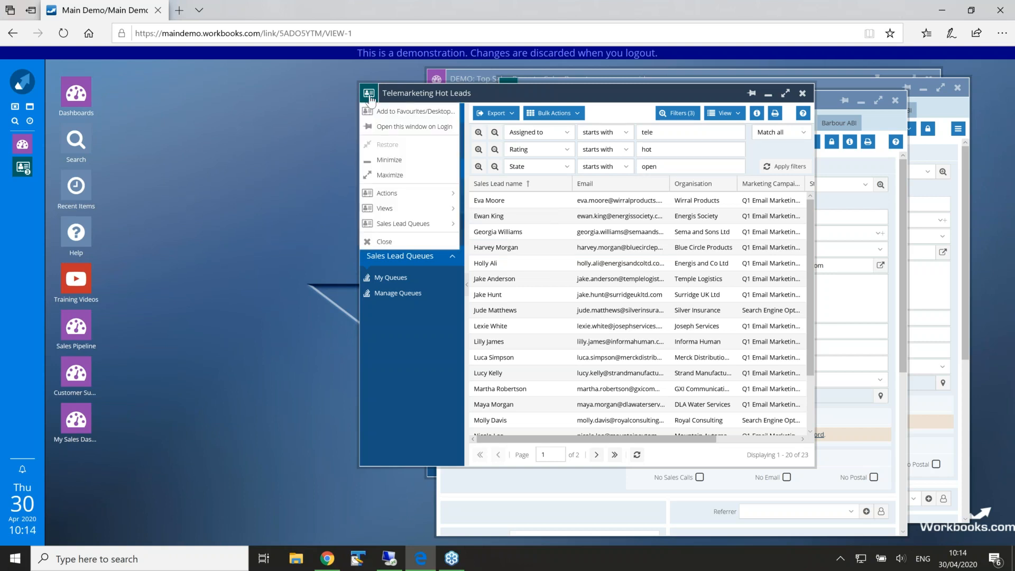
{"action": "left_click", "coordinate": [397, 112]}
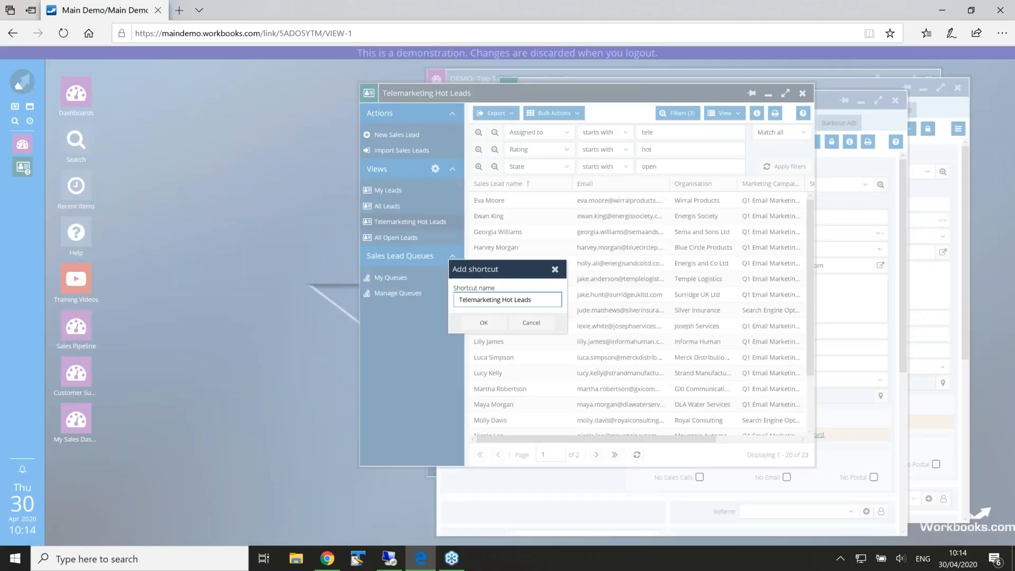
{"action": "left_click", "coordinate": [485, 324]}
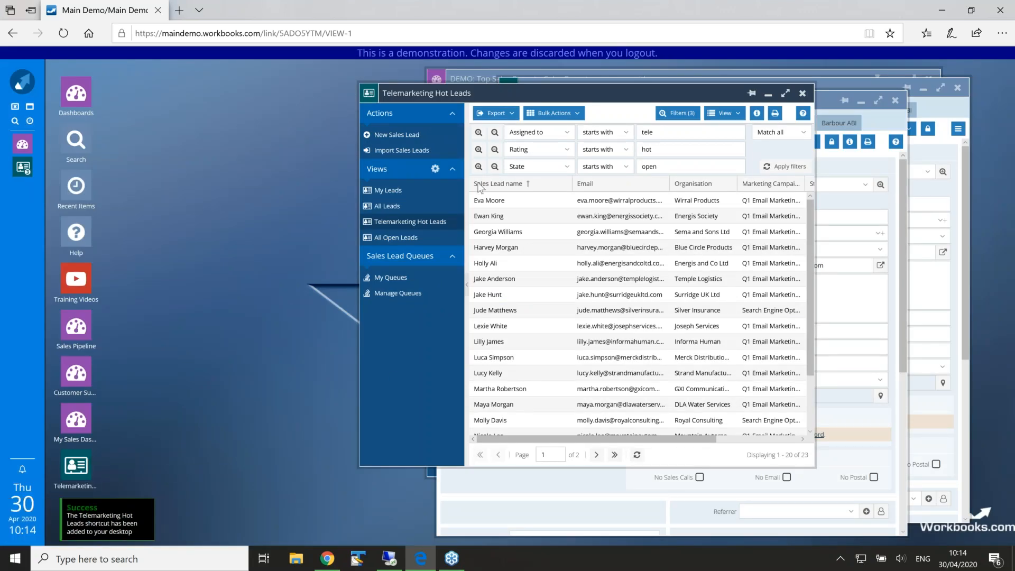
- Close the list, reopen it from the Telemarketing Hot Leads desktop shortcut, and widen its window to fit the State and Status columns
{"action": "left_click", "coordinate": [803, 94]}
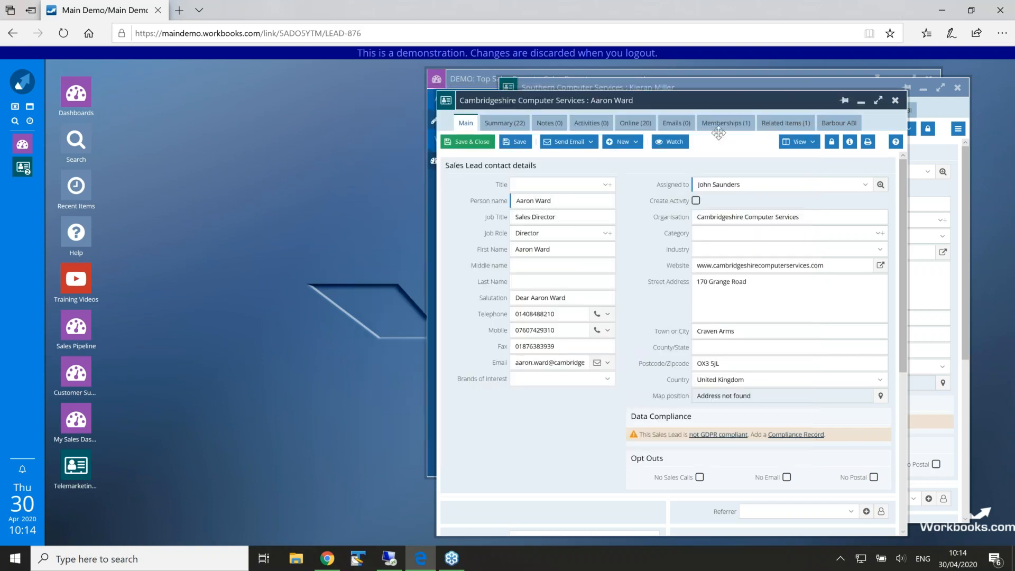
{"action": "left_click", "coordinate": [83, 468]}
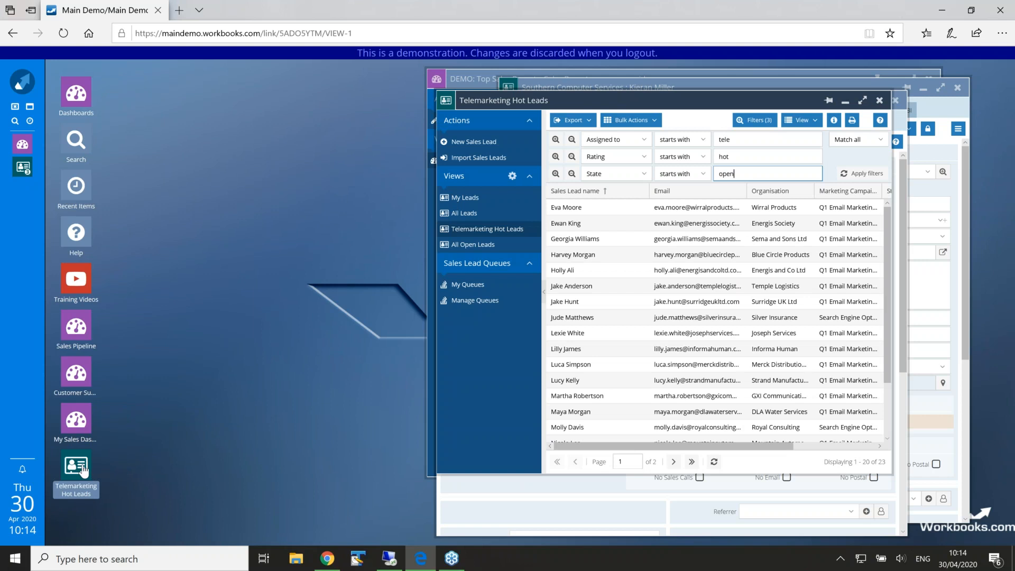
{"action": "left_click_drag", "start_coordinate": [596, 100], "coordinate": [334, 77]}
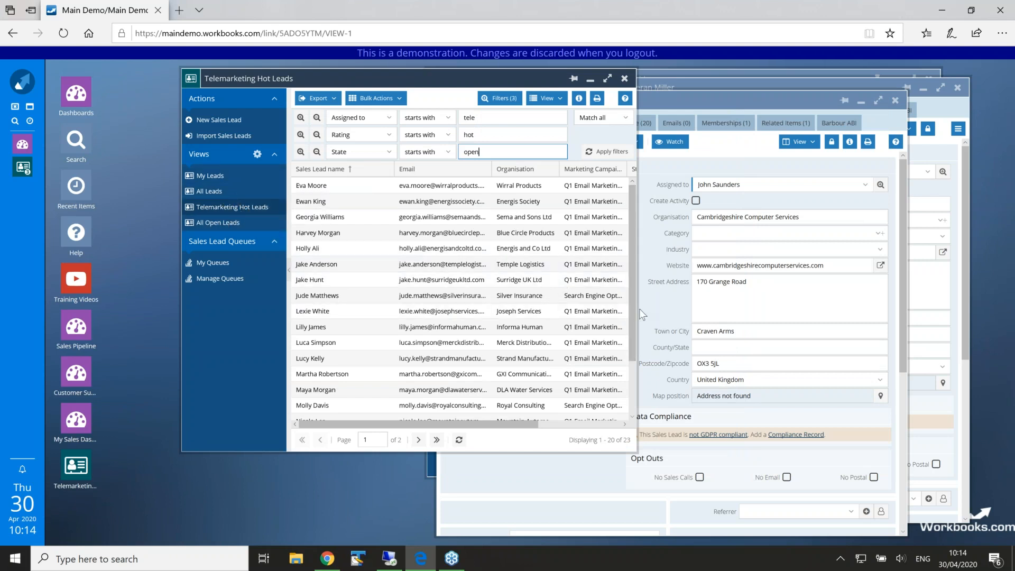
{"action": "left_click_drag", "start_coordinate": [746, 297], "coordinate": [891, 298]}
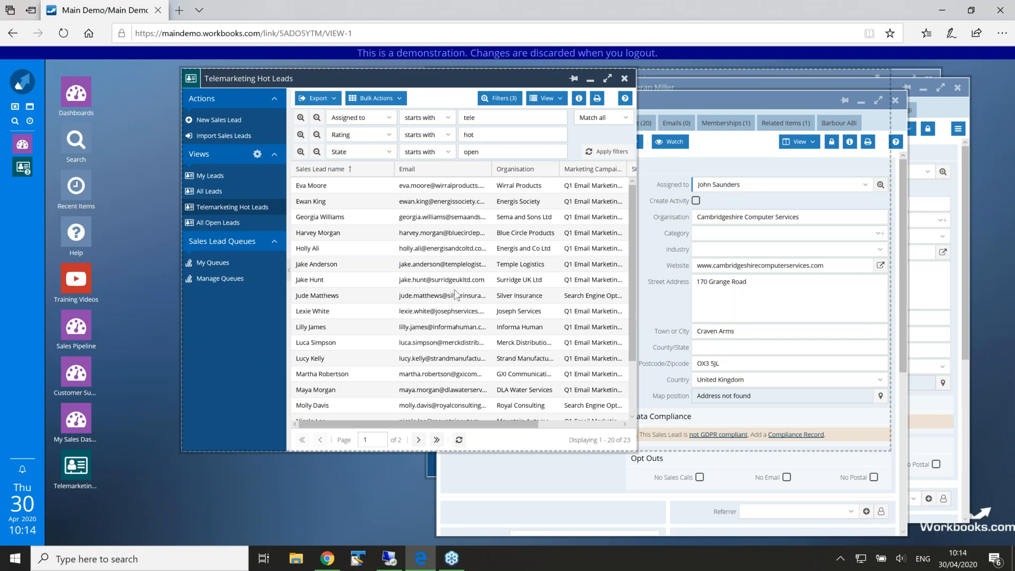
{"action": "left_click", "coordinate": [245, 206]}
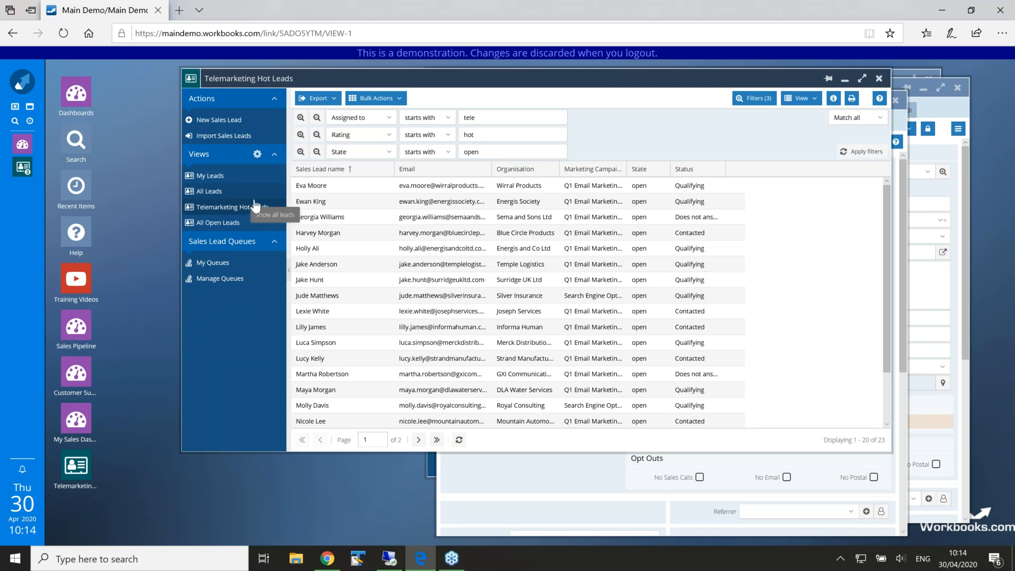